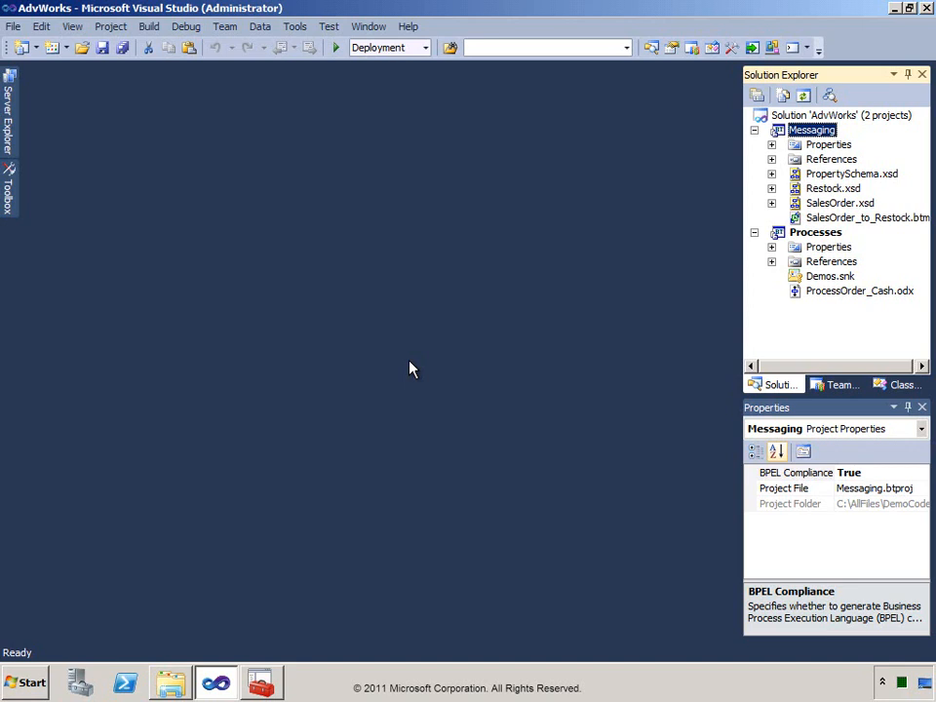
Step: Sign the Messaging project's assembly with the strong name key file Demos.snk from the DemoCode\Common folder
right_click(785, 133)
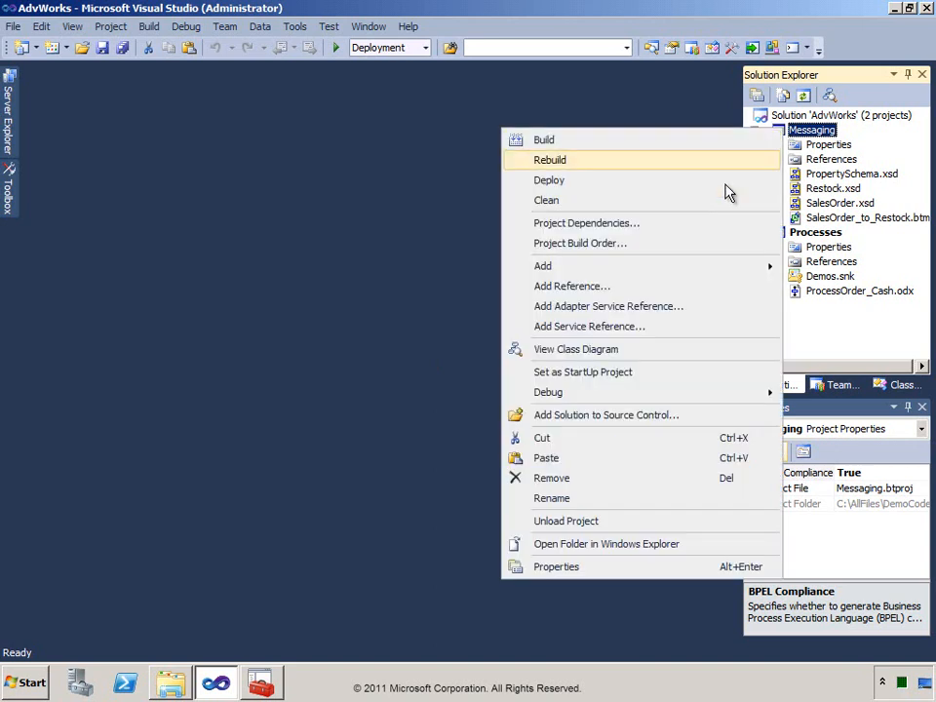
click(542, 568)
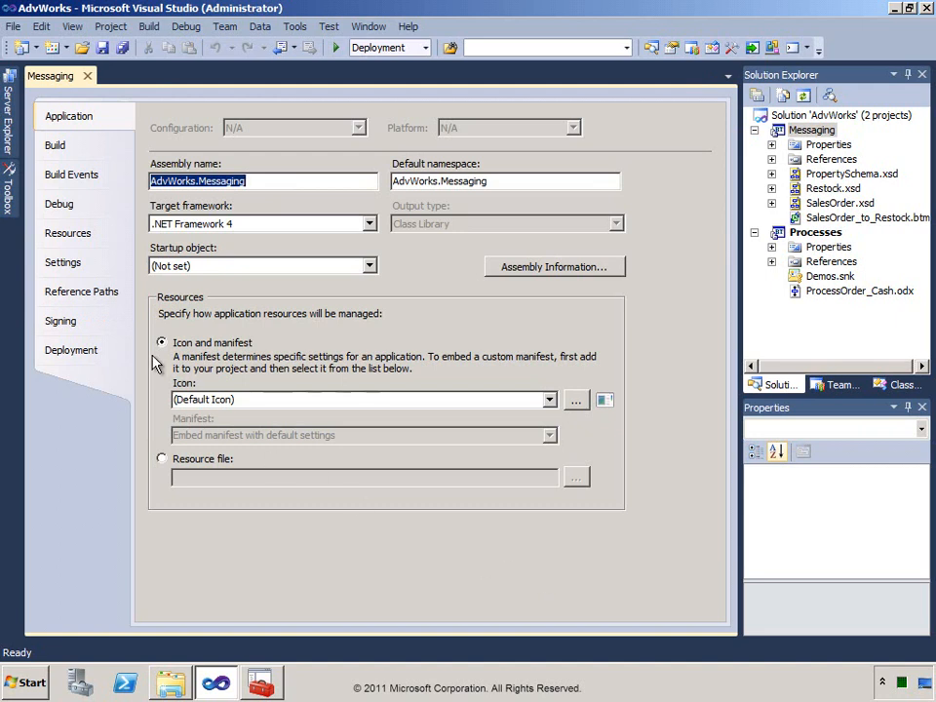
click(72, 327)
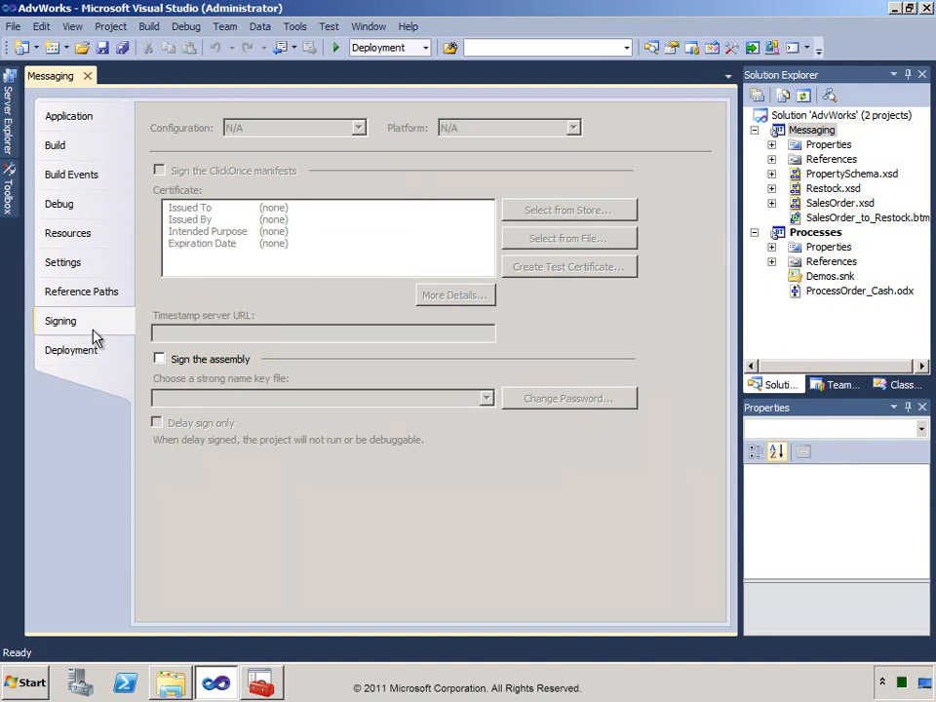
click(160, 360)
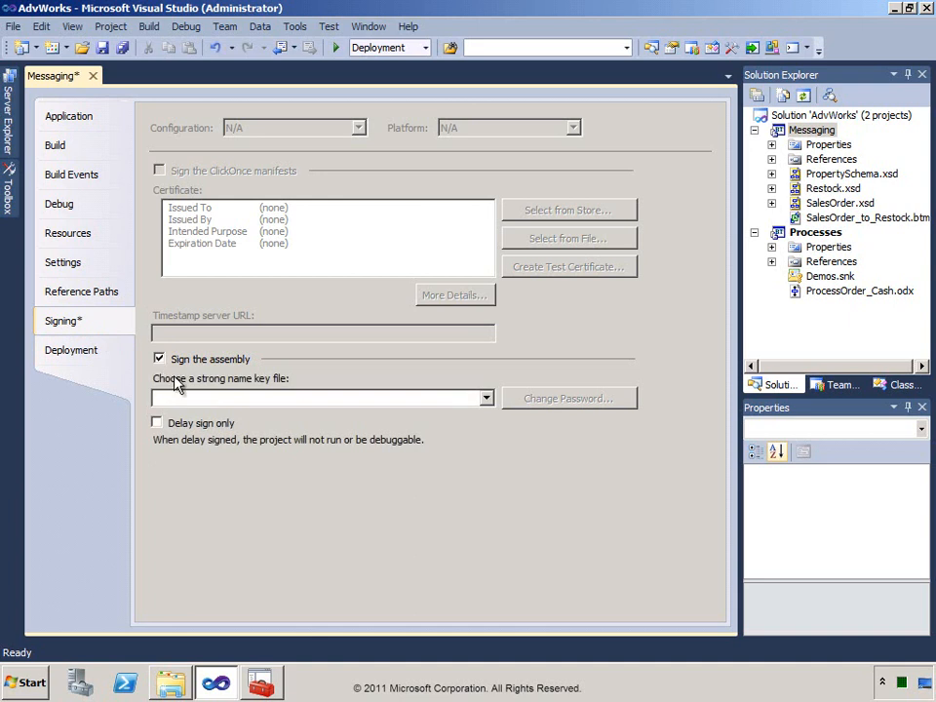
click(226, 400)
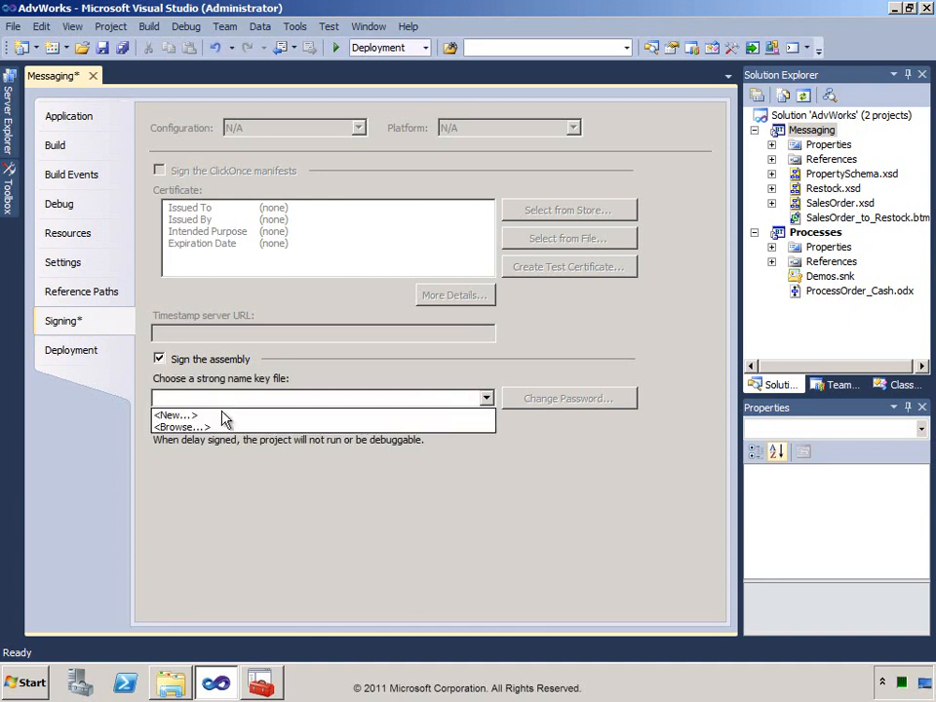
click(220, 429)
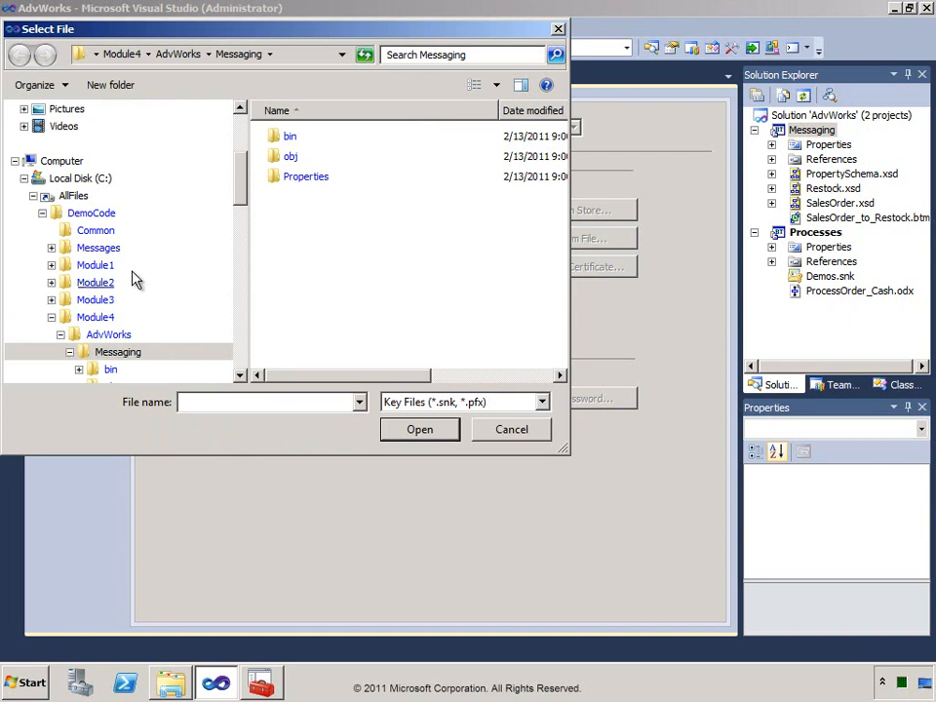
click(101, 236)
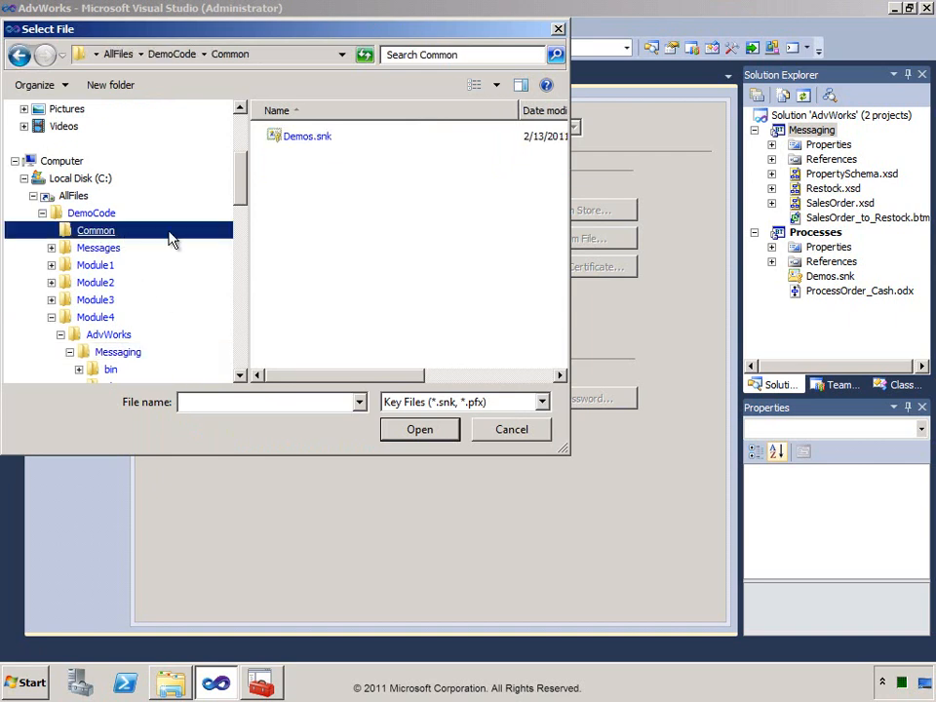
click(279, 142)
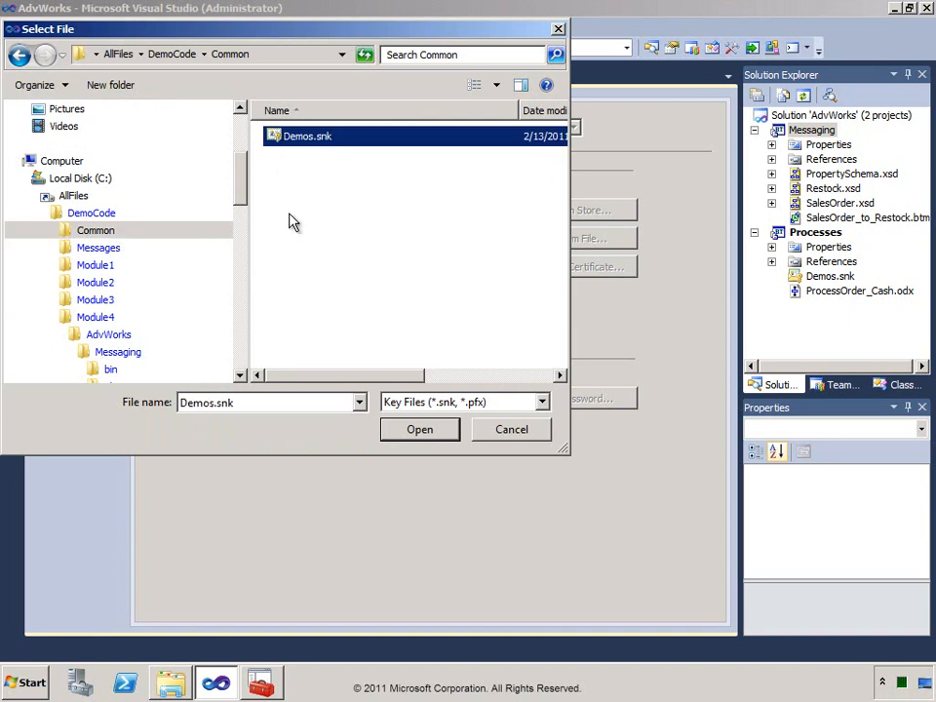
click(415, 432)
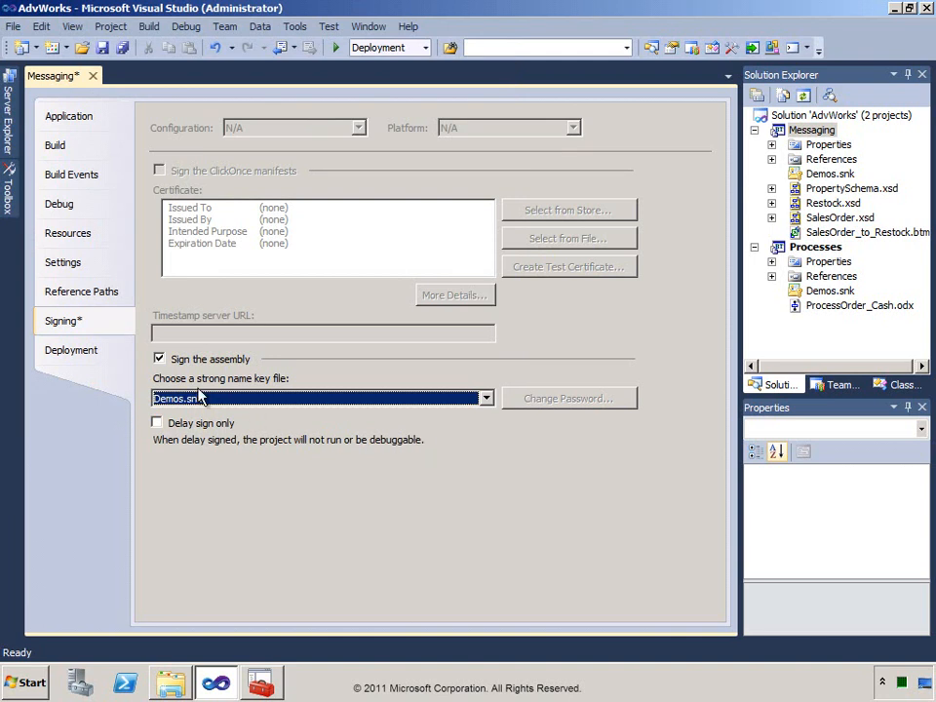
Step: Set the Messaging project's BizTalk deployment application name to AdventureWorks and save all files
click(86, 358)
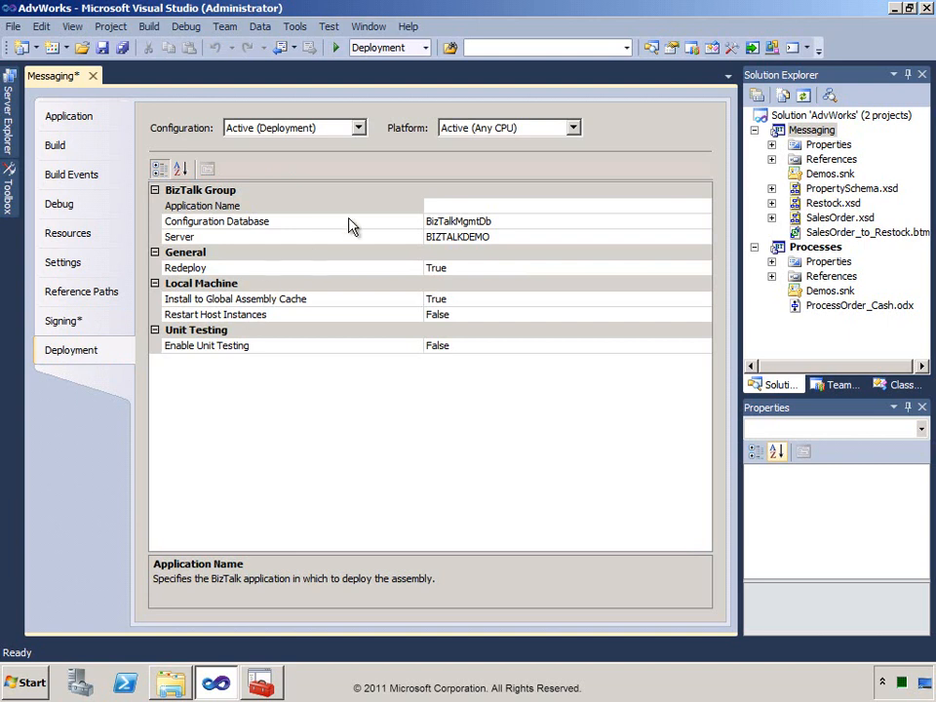
click(430, 205)
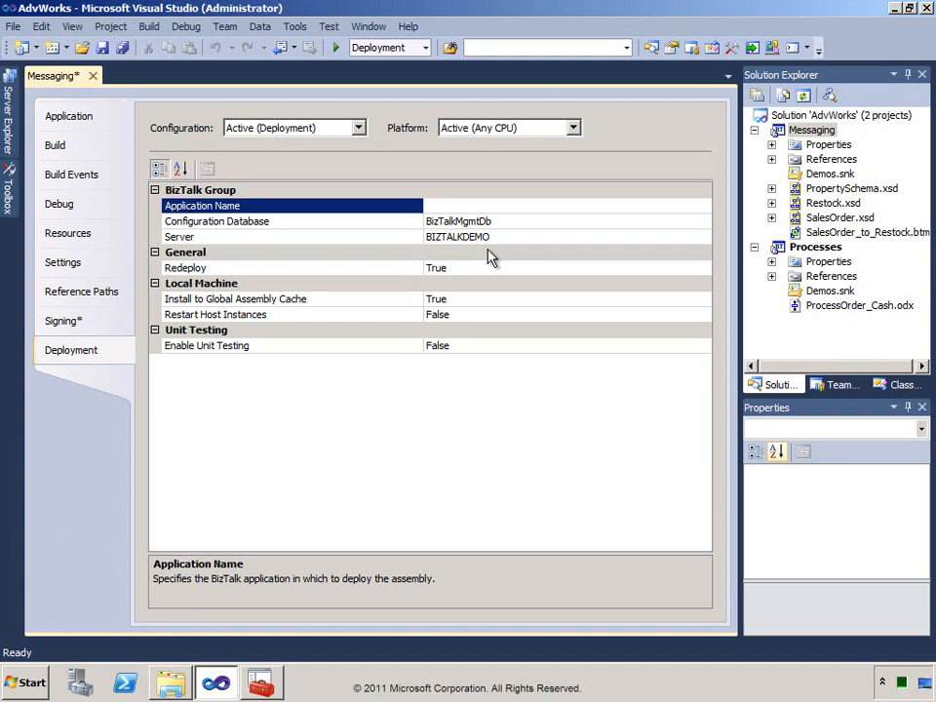
text(AdventureWorks)
click(13, 26)
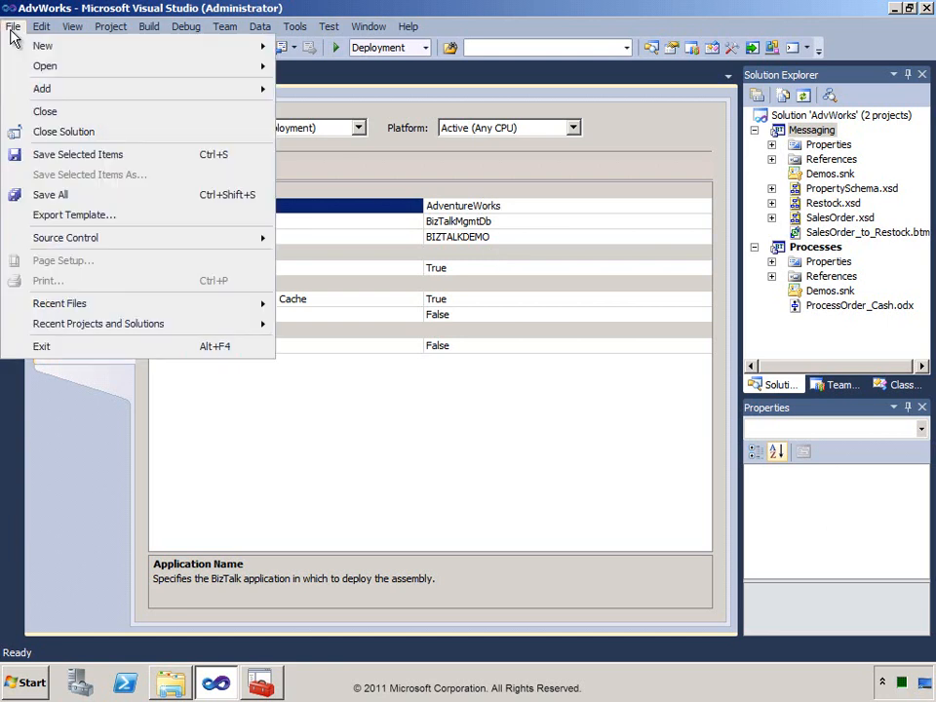
click(77, 200)
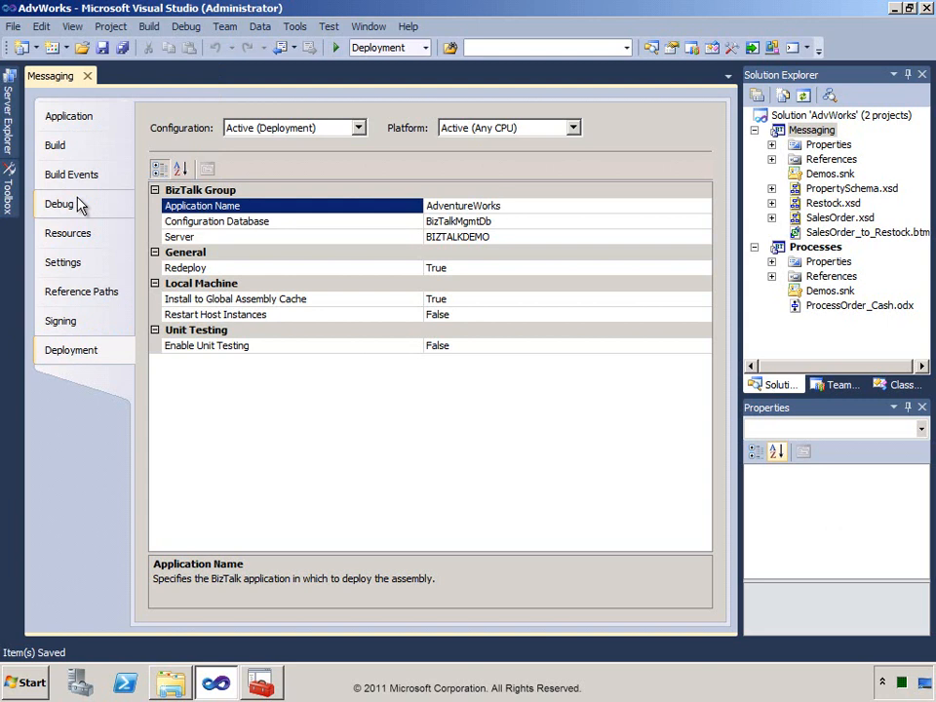
Step: Build the whole AdvWorks solution
right_click(763, 119)
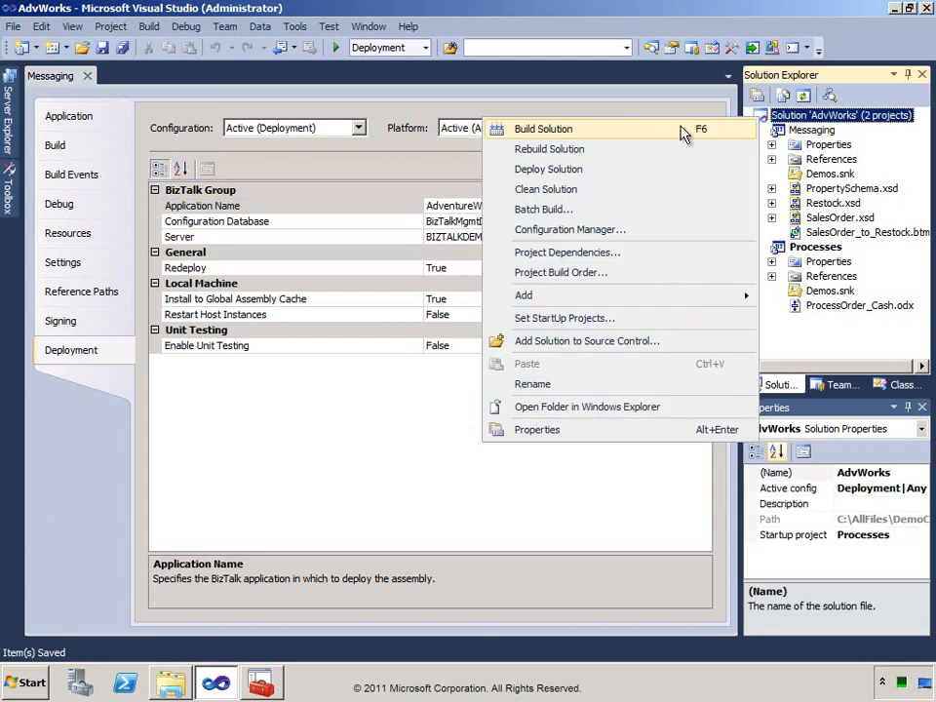
click(503, 130)
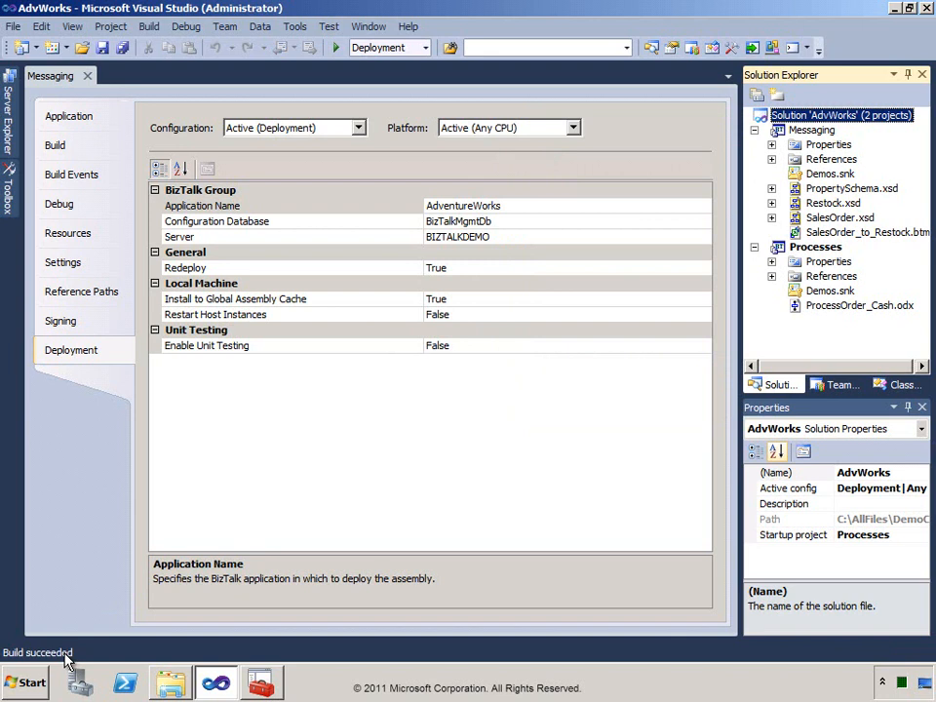
Step: In Windows Explorer, check AdvWorks.Messaging.dll in Module4's AdvWorks\Messaging\bin\Deployment folder, and close the window
click(177, 696)
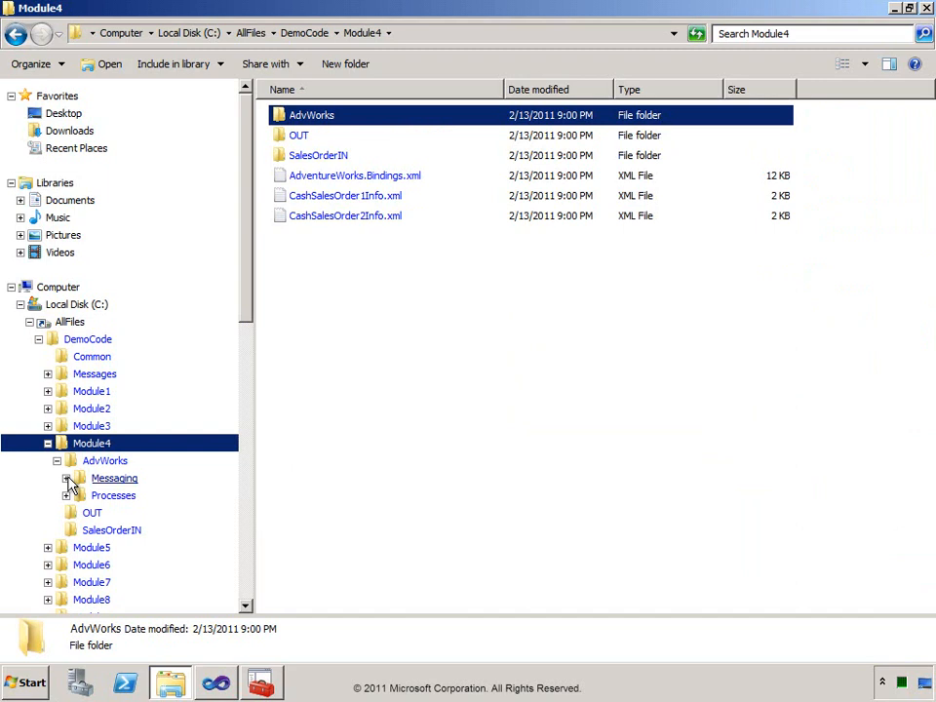
click(66, 479)
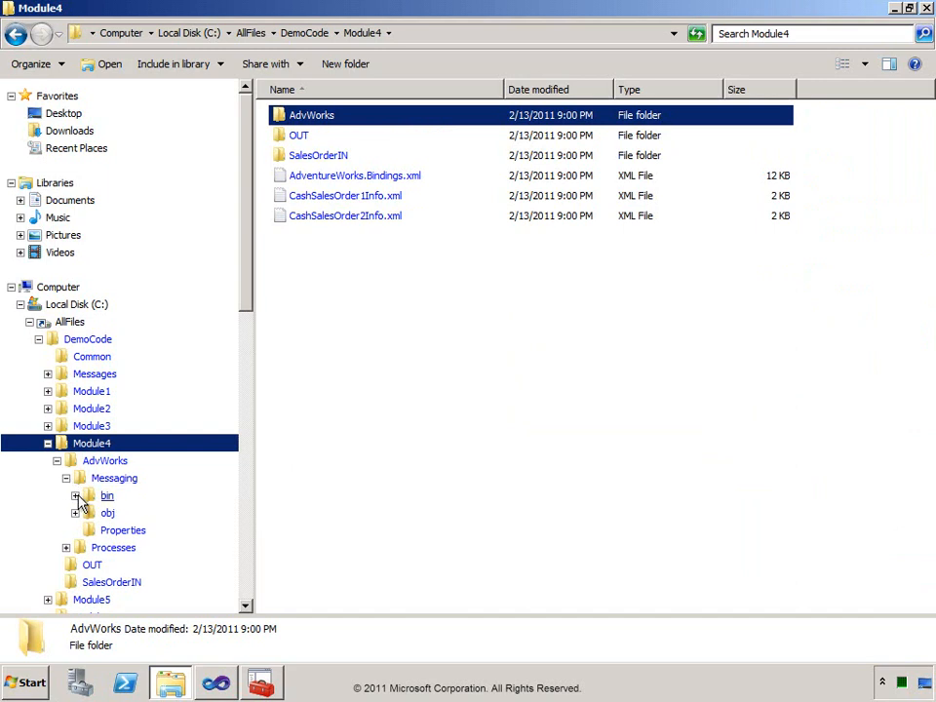
click(75, 495)
click(137, 516)
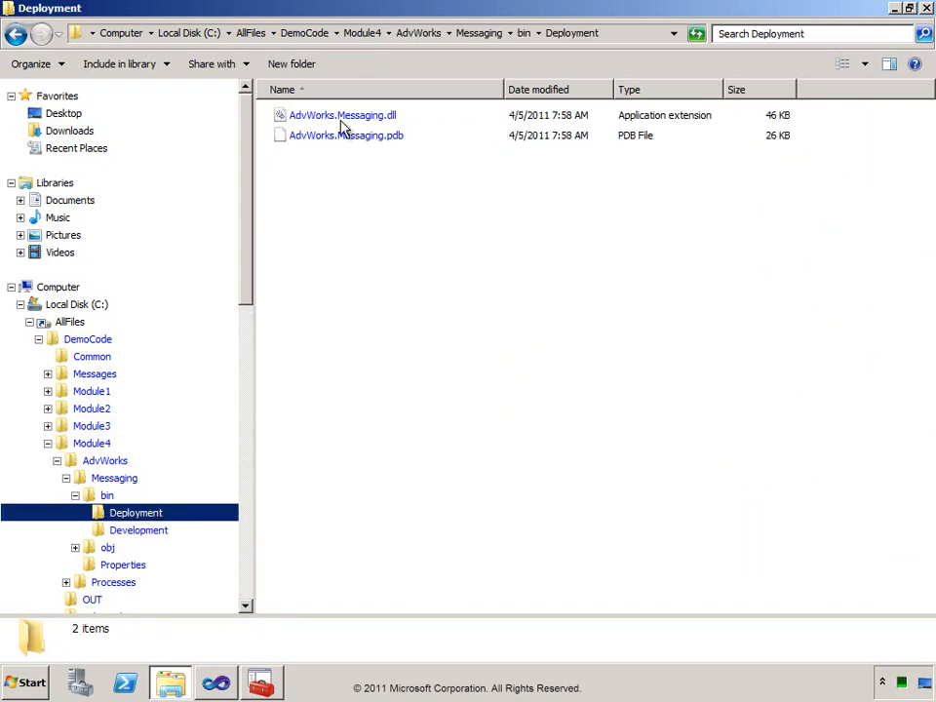
click(345, 118)
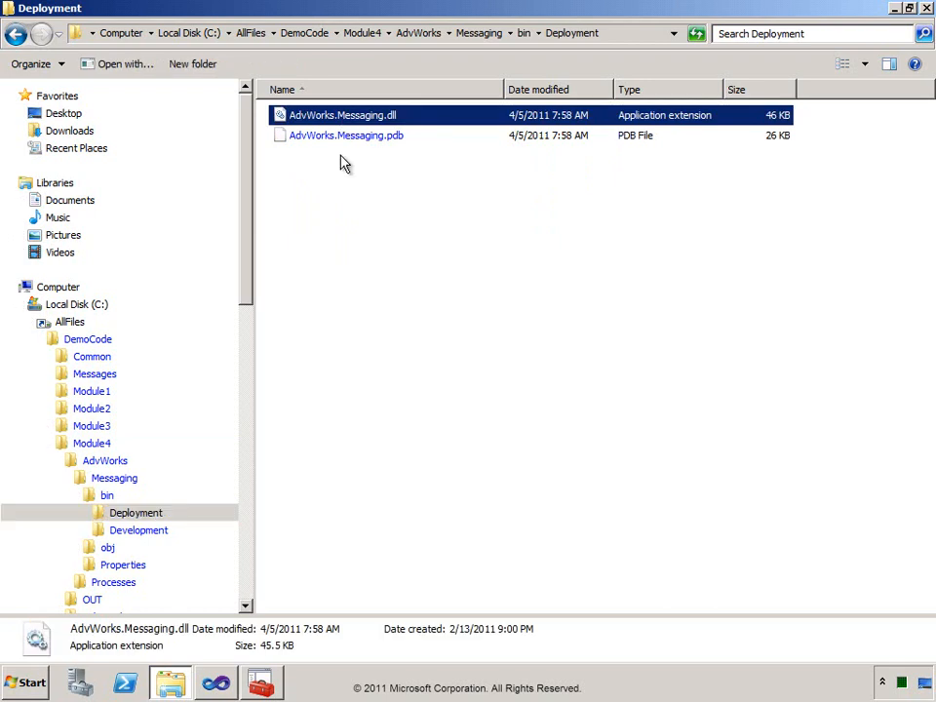
click(927, 10)
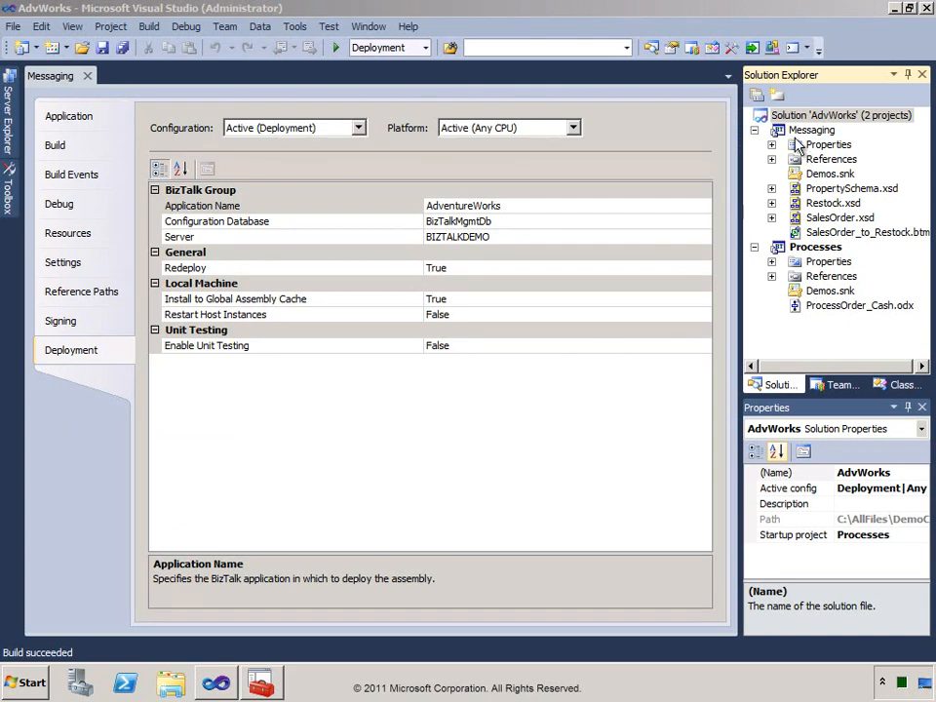
Step: Deploy the whole AdvWorks solution and check the deployment result in the build output
right_click(765, 118)
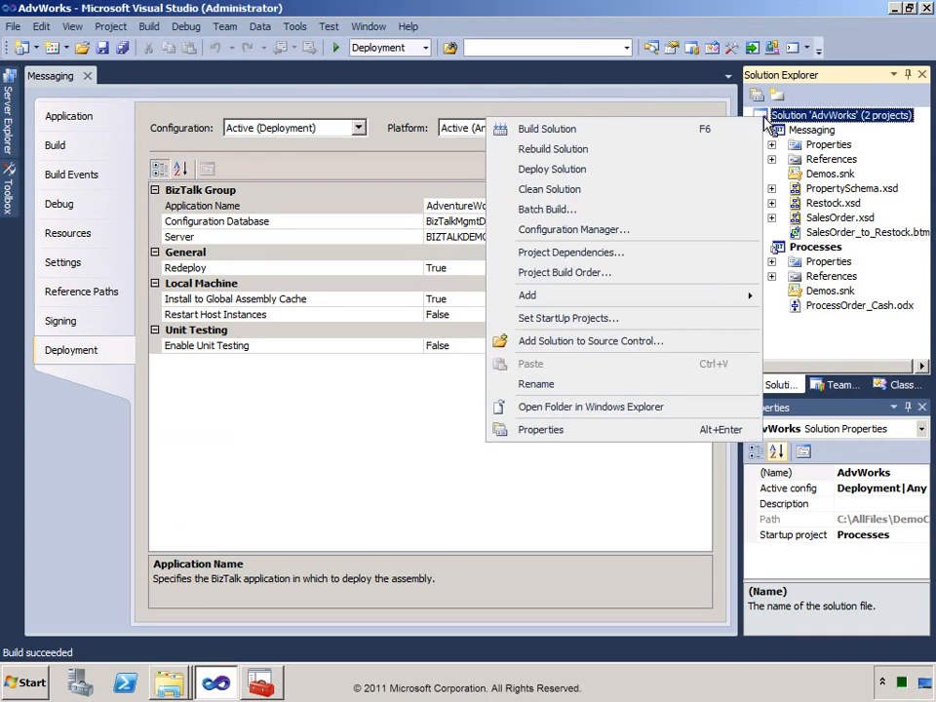
click(553, 172)
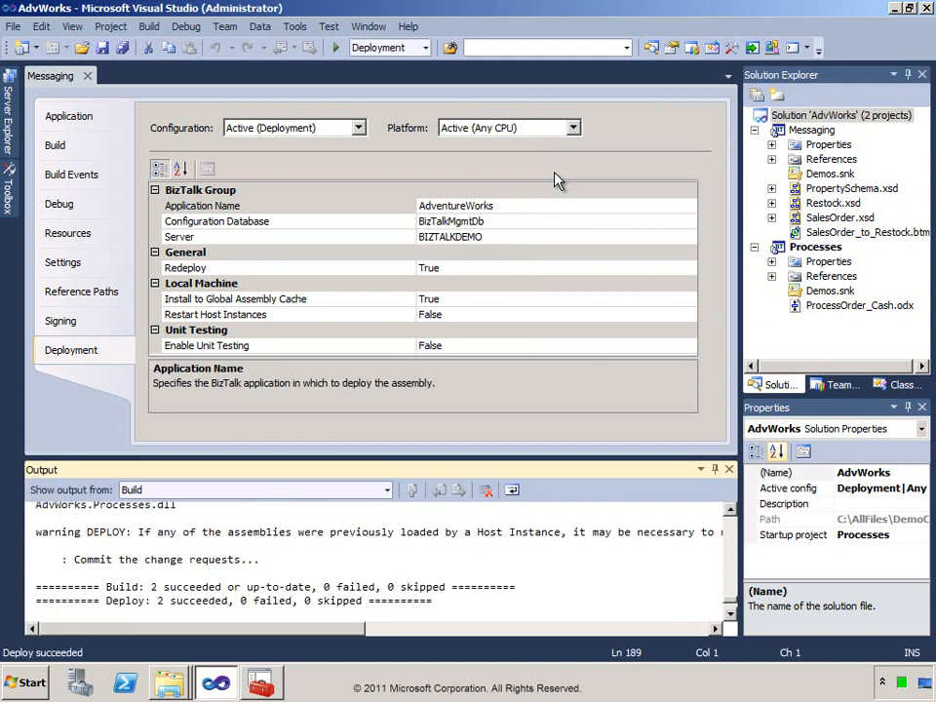
double_click(198, 601)
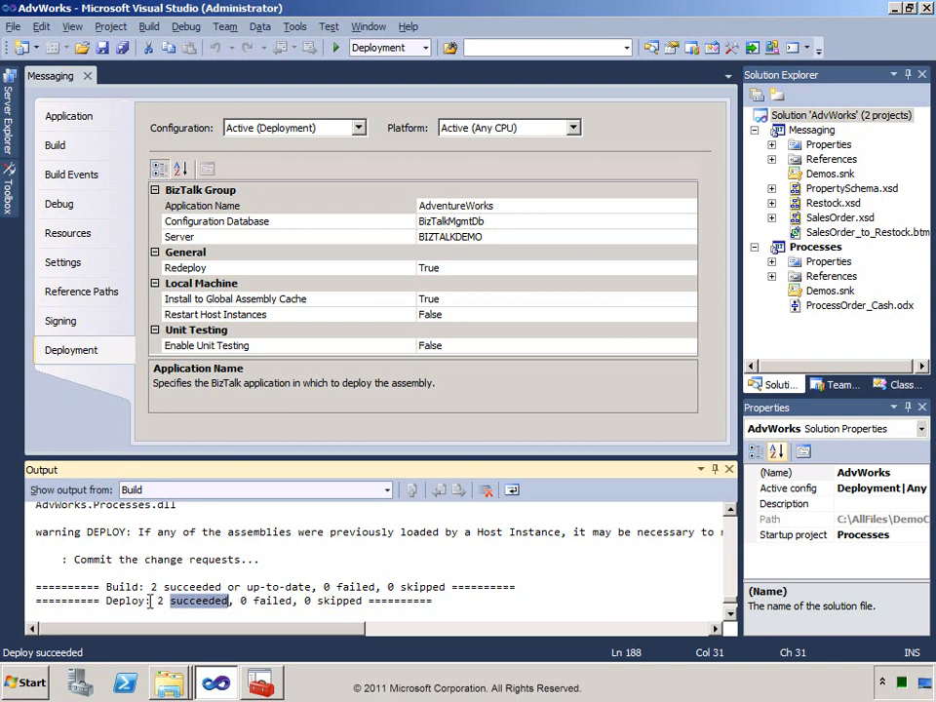
Step: Switch to the BizTalk Server Administration Console and refresh the list of applications in the BizTalk group
click(260, 682)
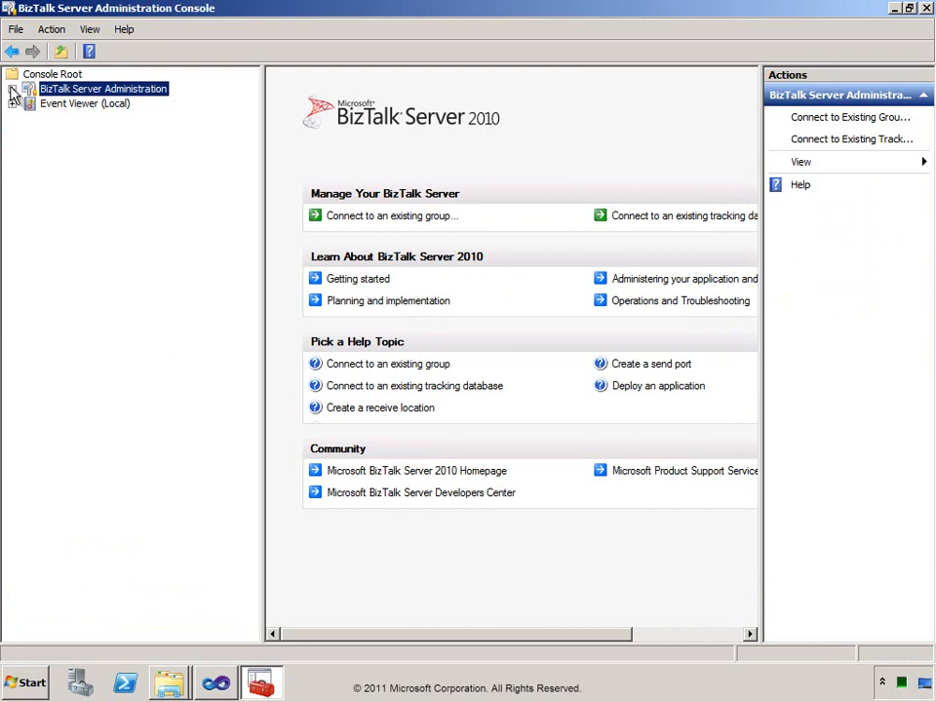
click(12, 89)
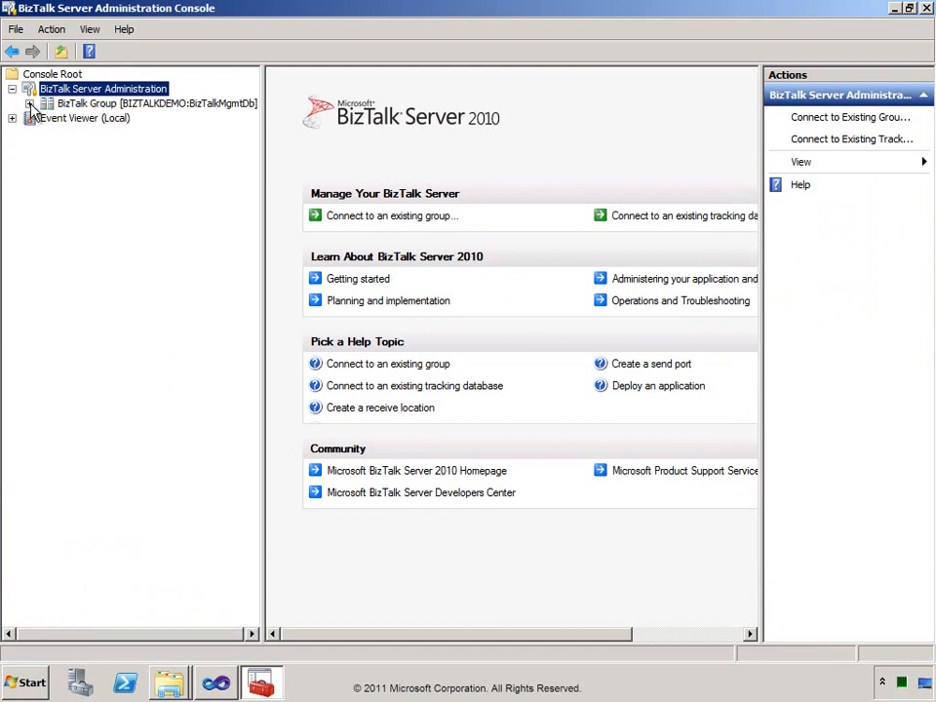
click(30, 103)
click(46, 118)
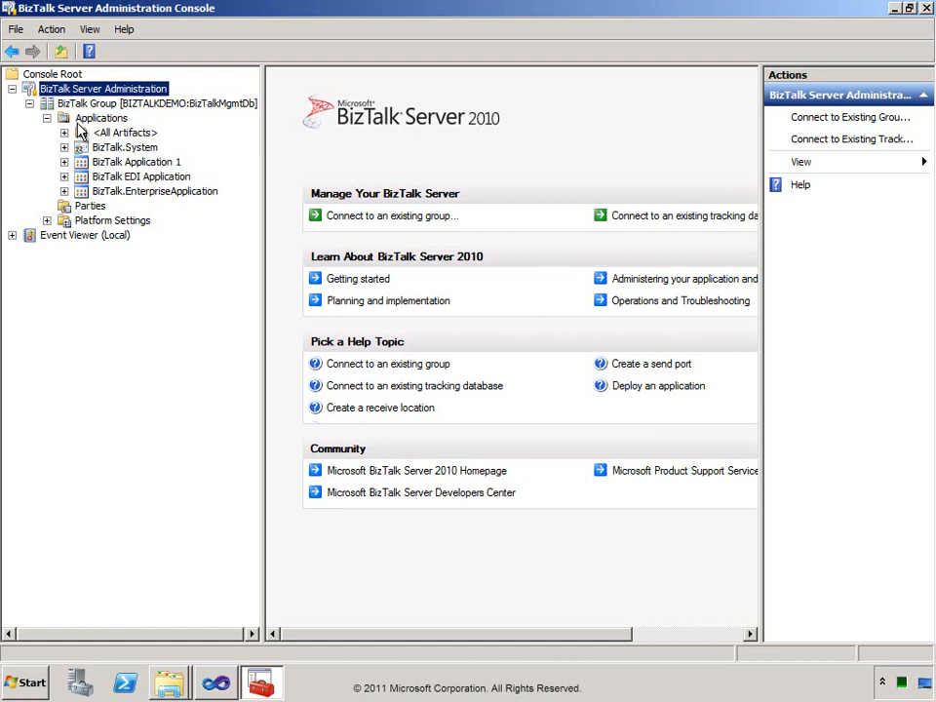
right_click(68, 122)
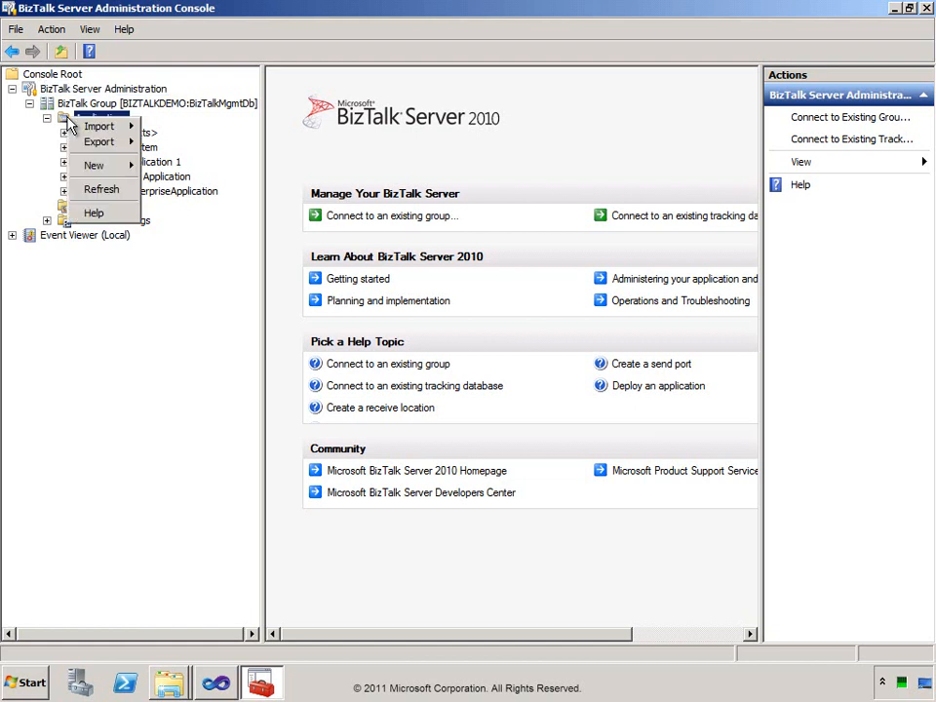
click(96, 185)
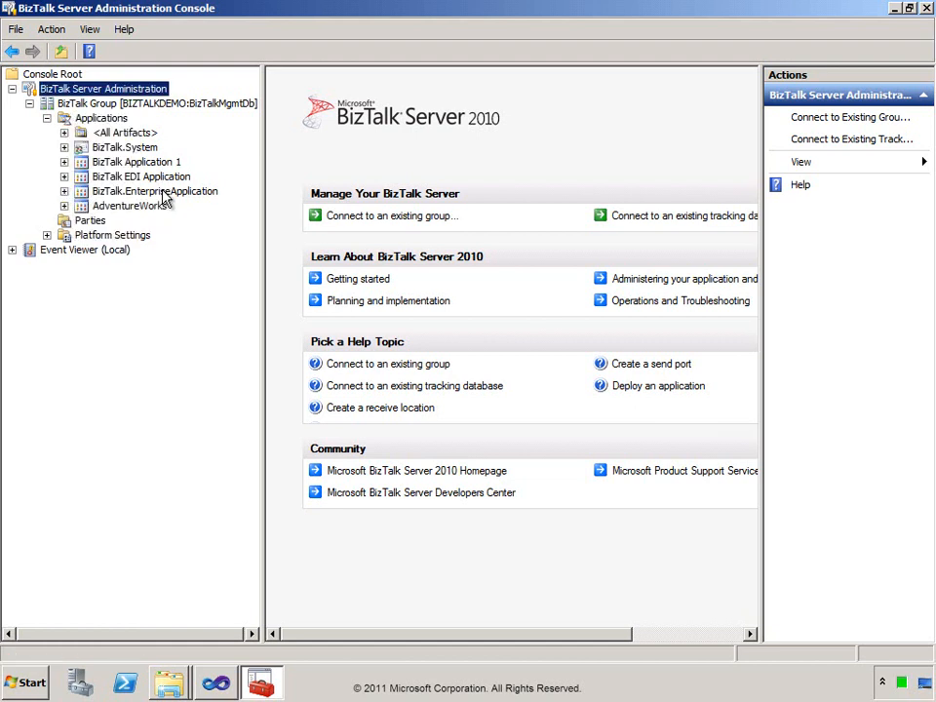
Step: Examine the AdventureWorks application's deployed assemblies under its resources, and check its send ports
click(80, 207)
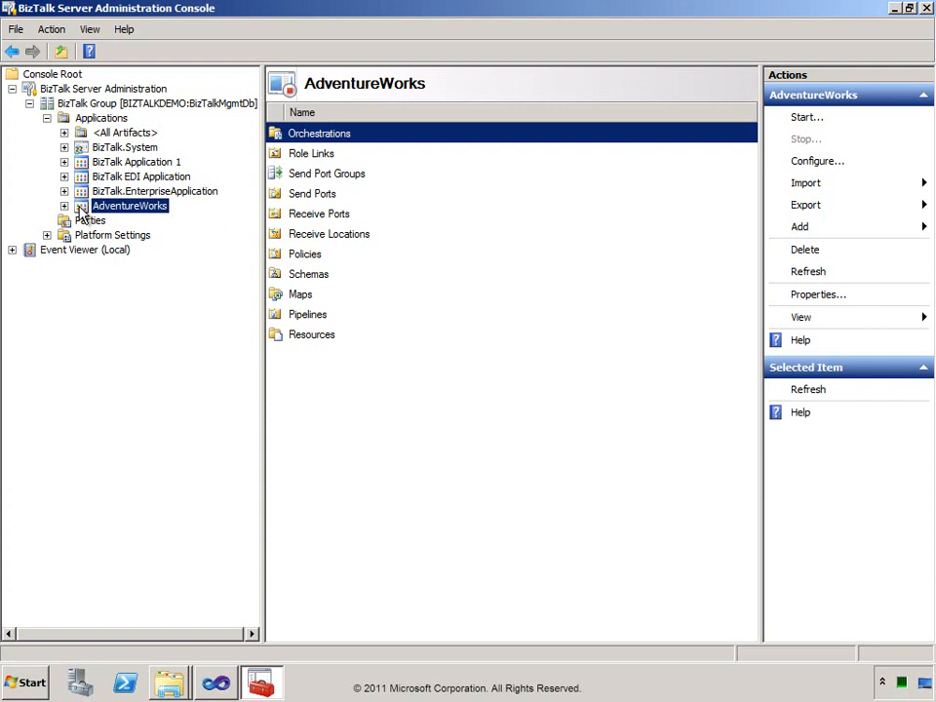
click(65, 206)
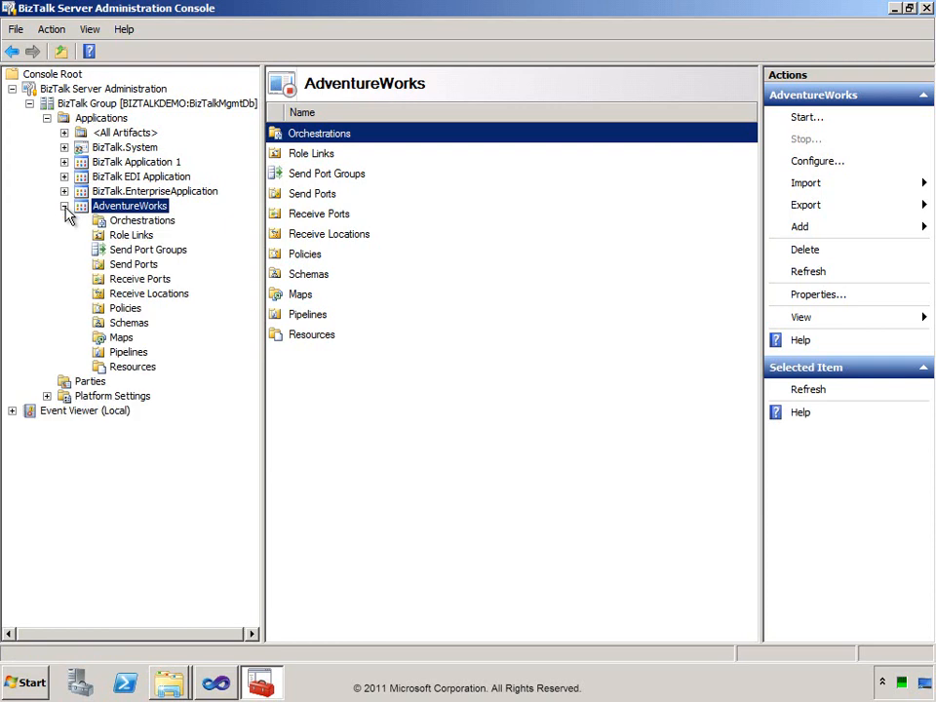
click(101, 370)
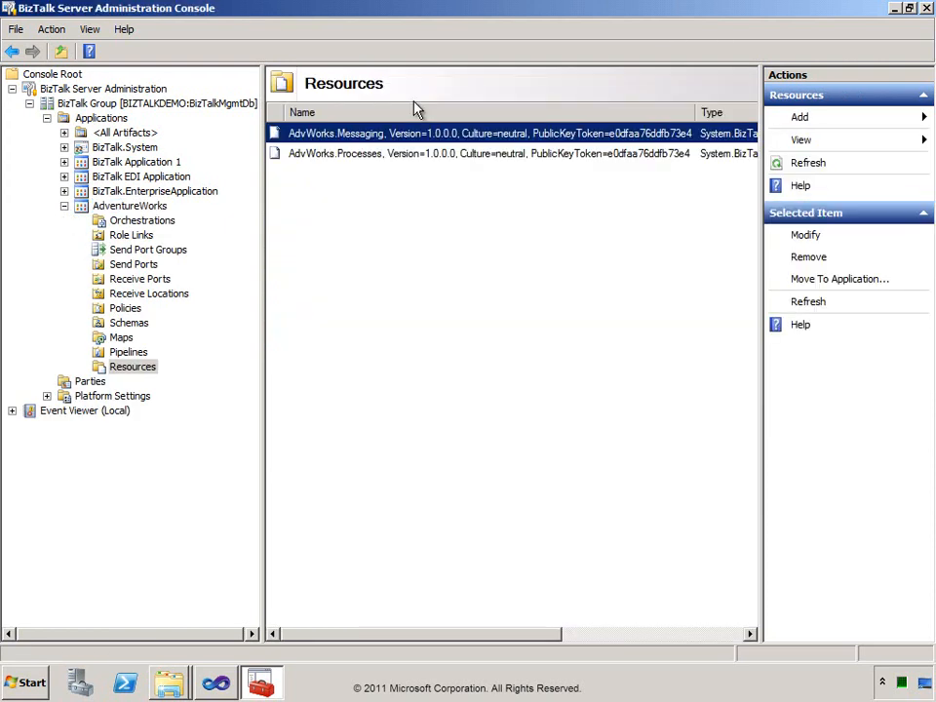
click(370, 156)
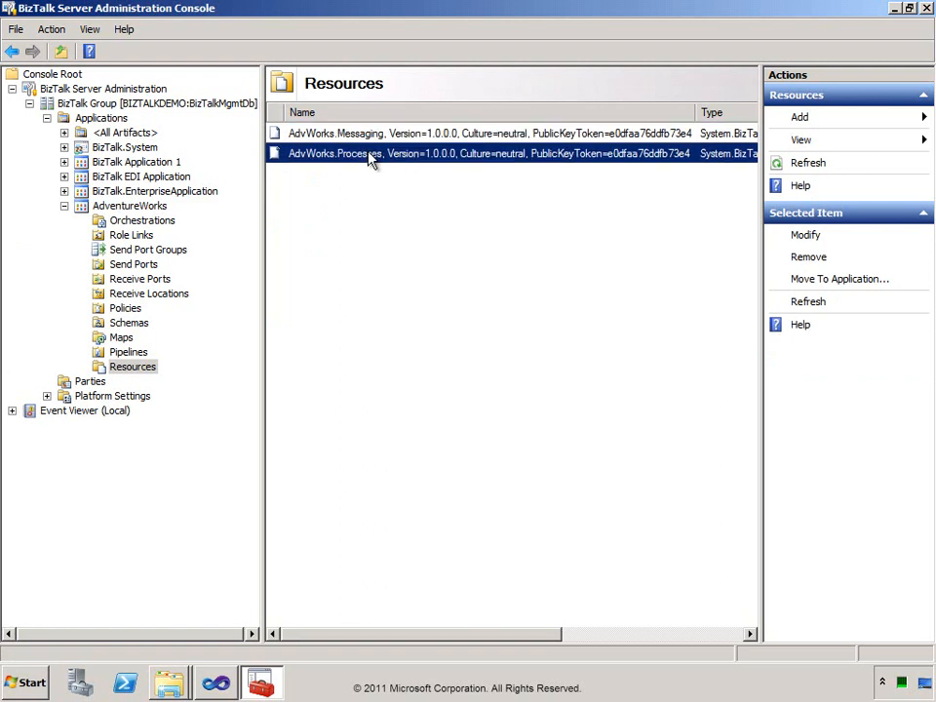
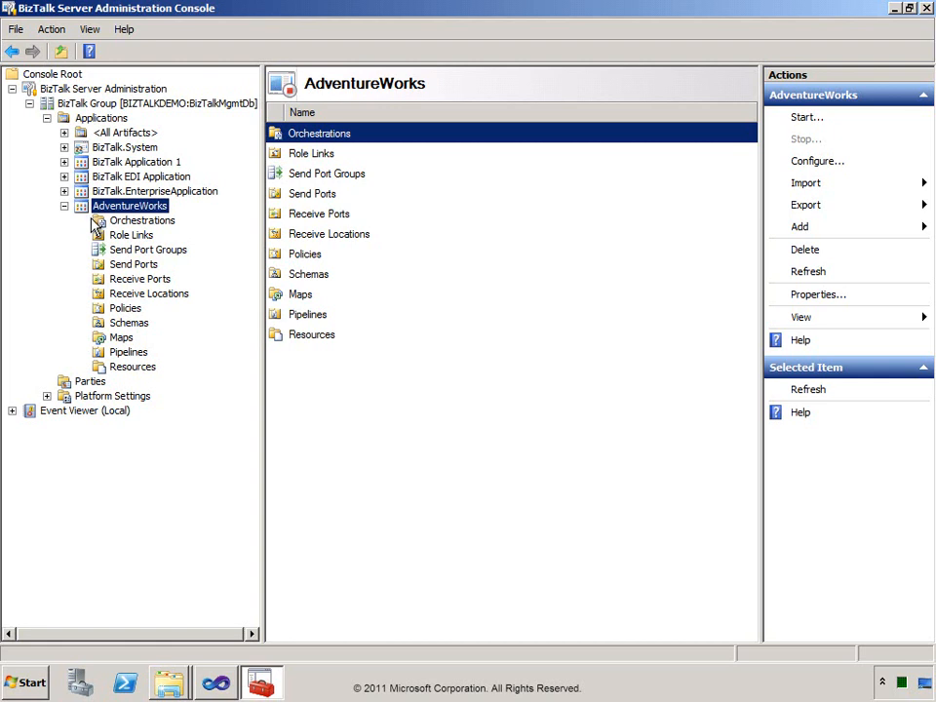
click(102, 268)
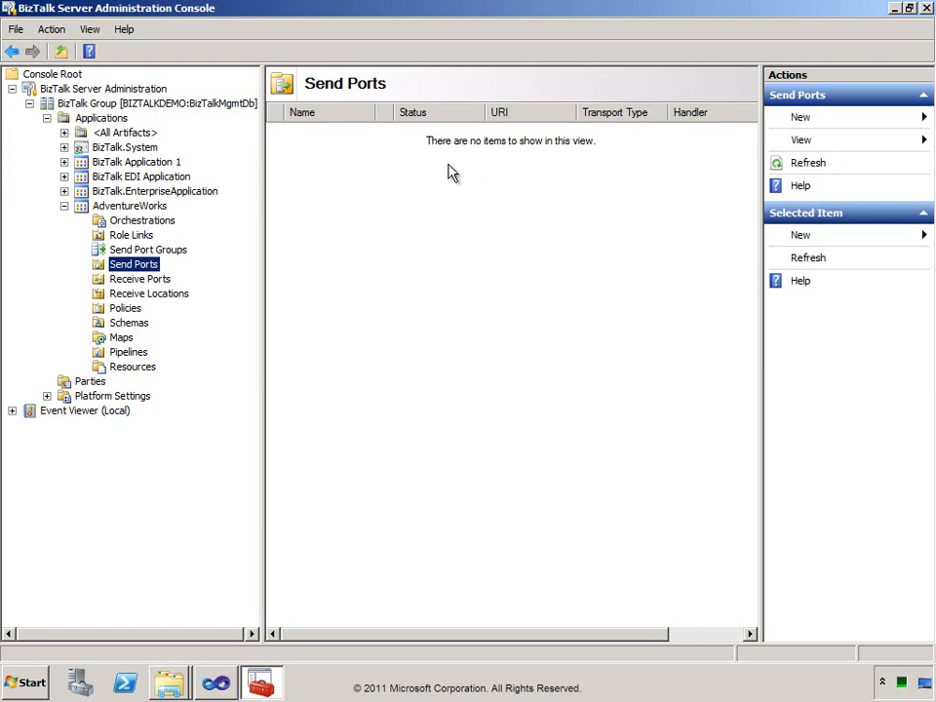
Step: Import the bindings file AdventureWorks.Bindings.xml from the DemoCode\Module4 folder into the AdventureWorks application
click(85, 214)
right_click(84, 214)
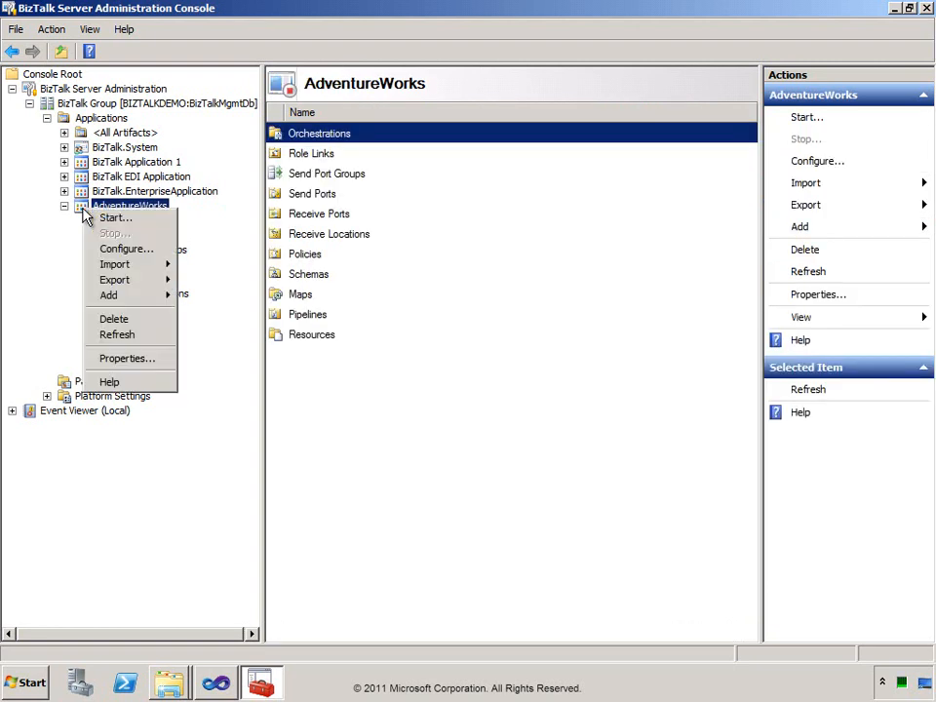
mouse_move(140, 268)
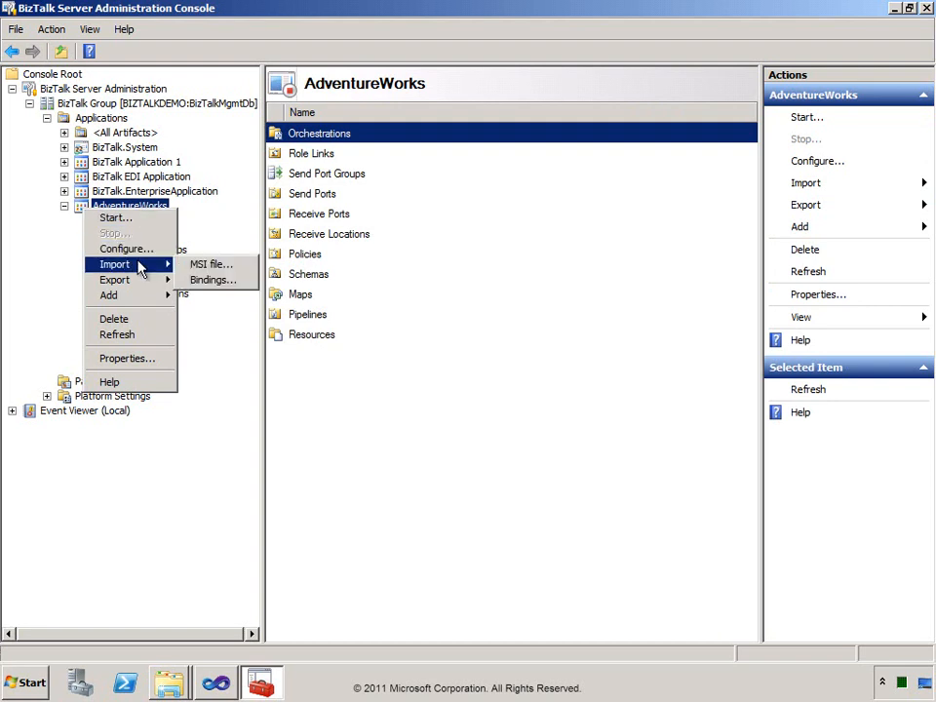
click(208, 282)
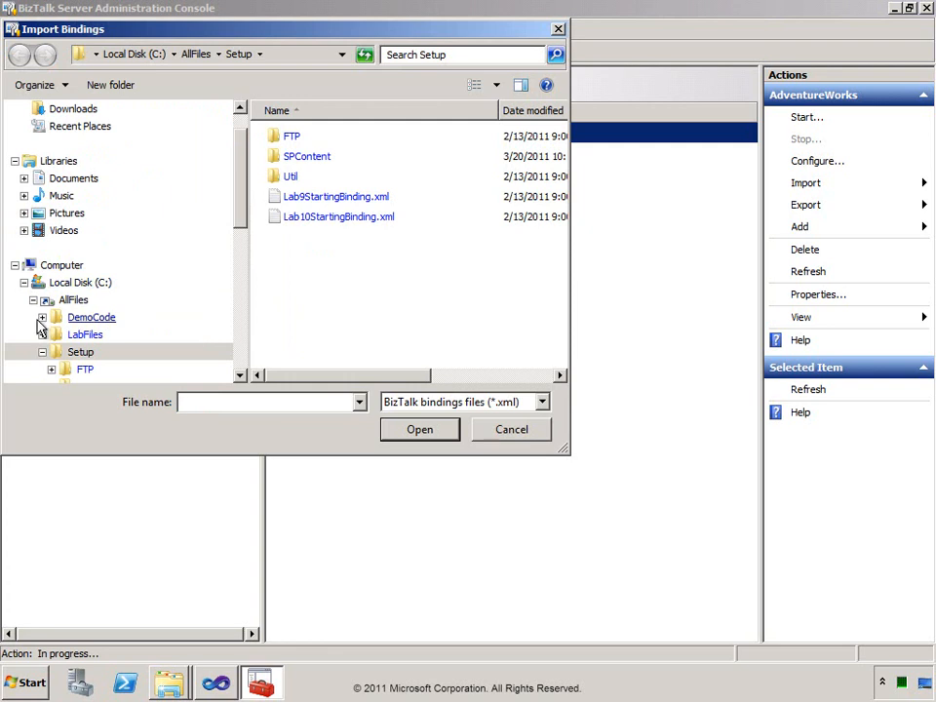
click(43, 318)
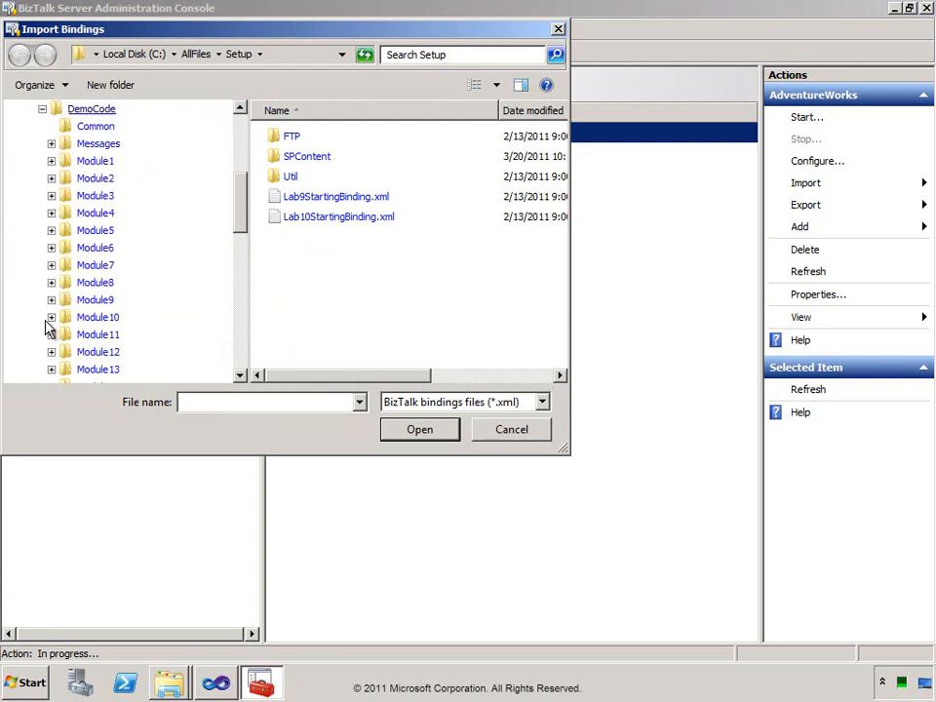
click(52, 214)
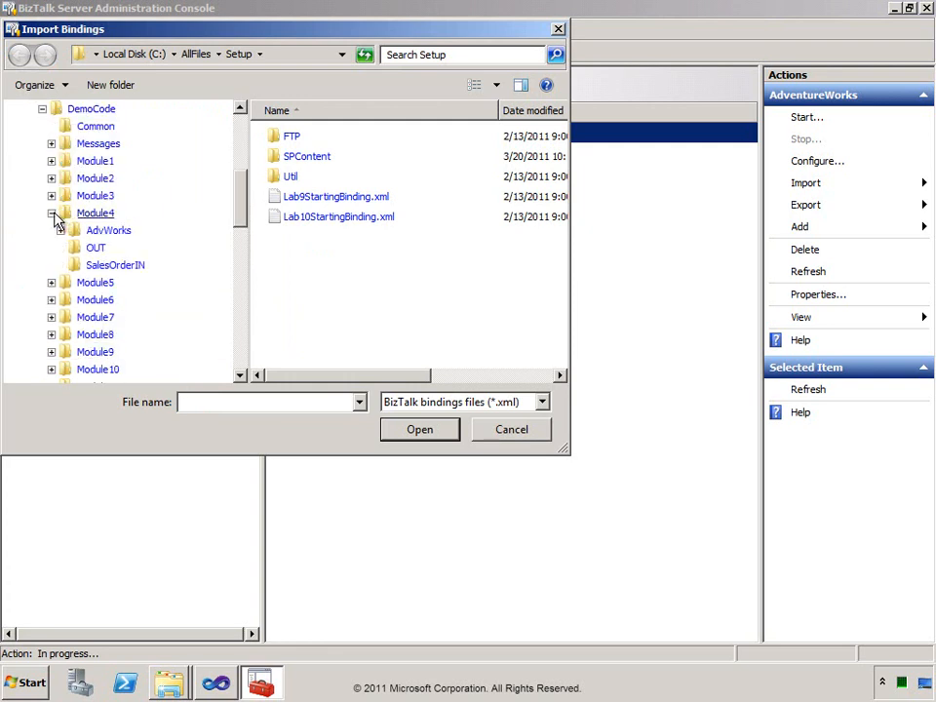
click(64, 214)
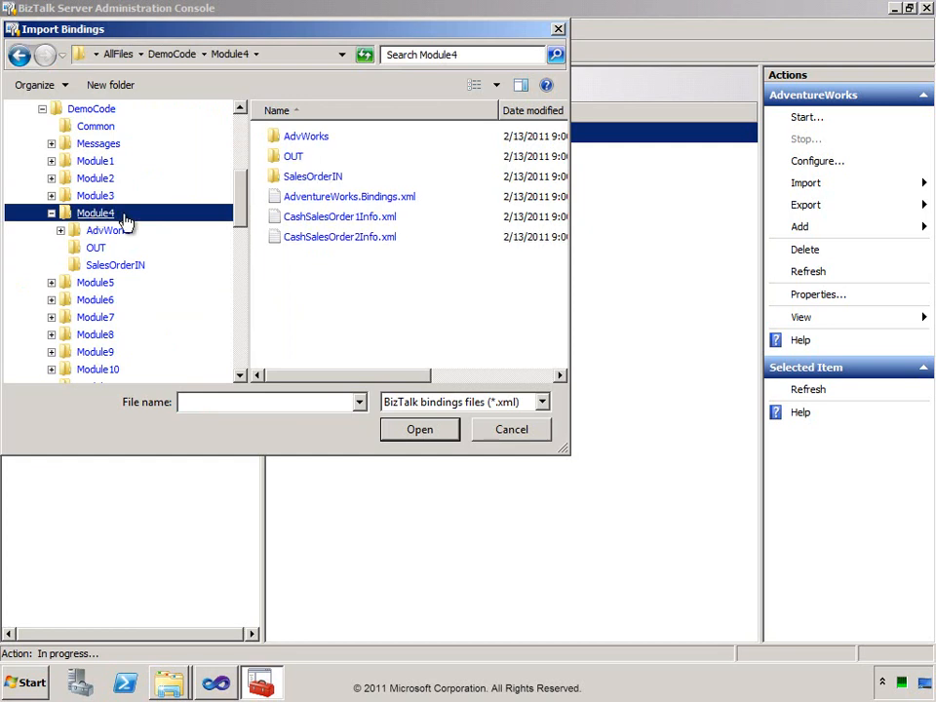
click(284, 198)
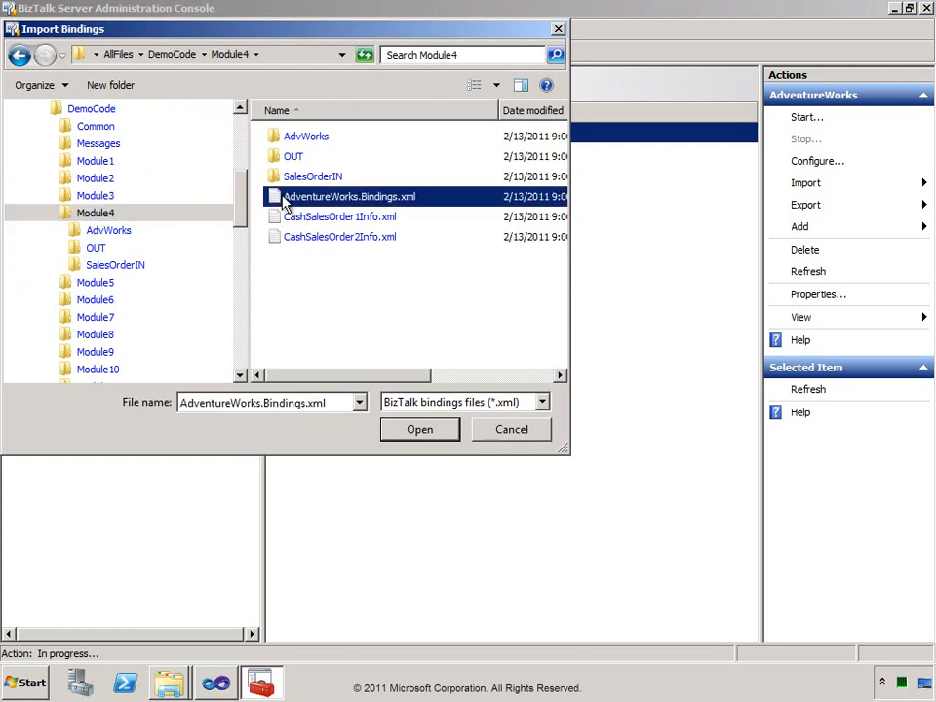
click(409, 431)
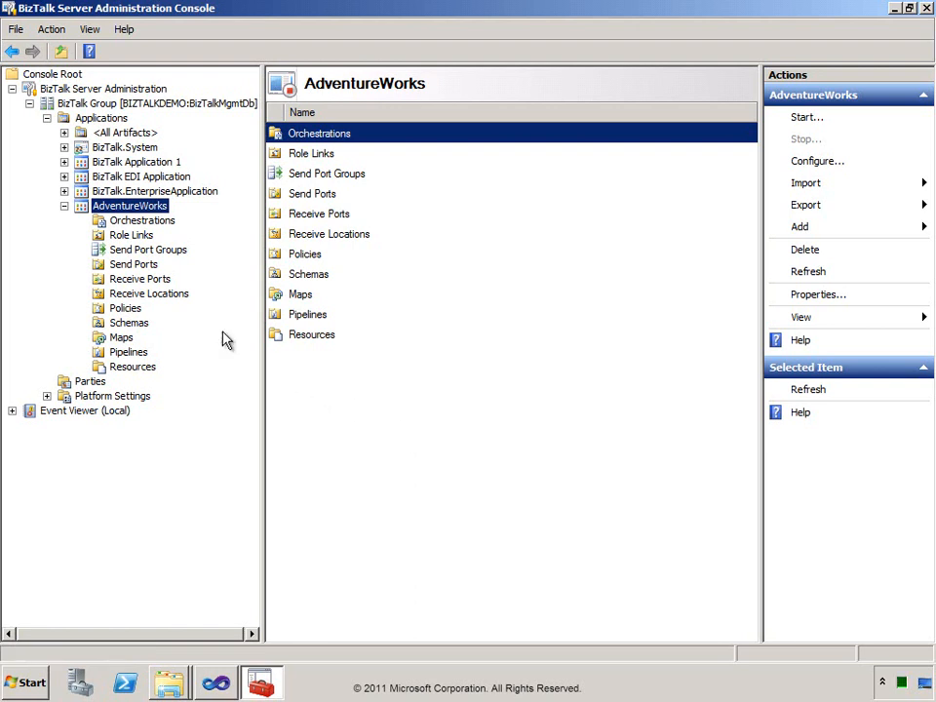
Step: Check the AdventureWorks application's imported send ports, with the Name column widened to show their full names
click(107, 266)
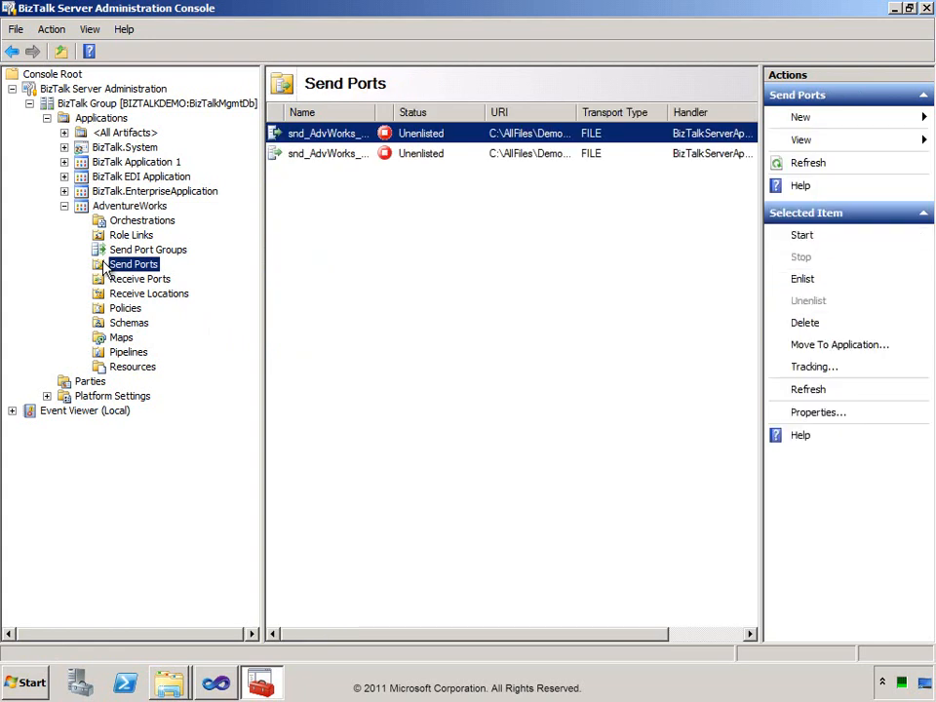
double_click(372, 116)
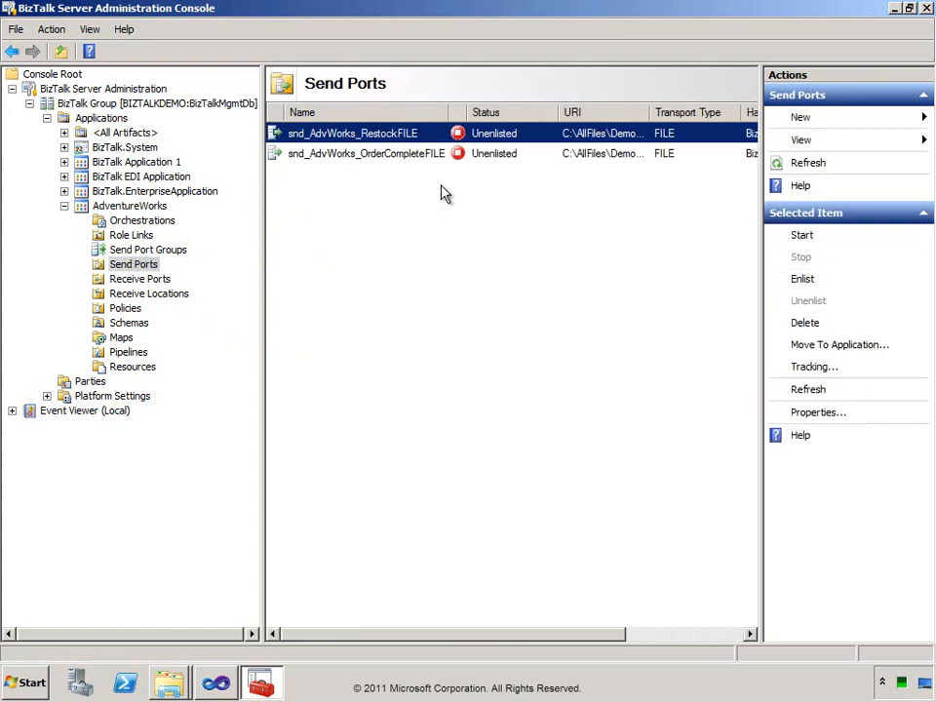
click(435, 156)
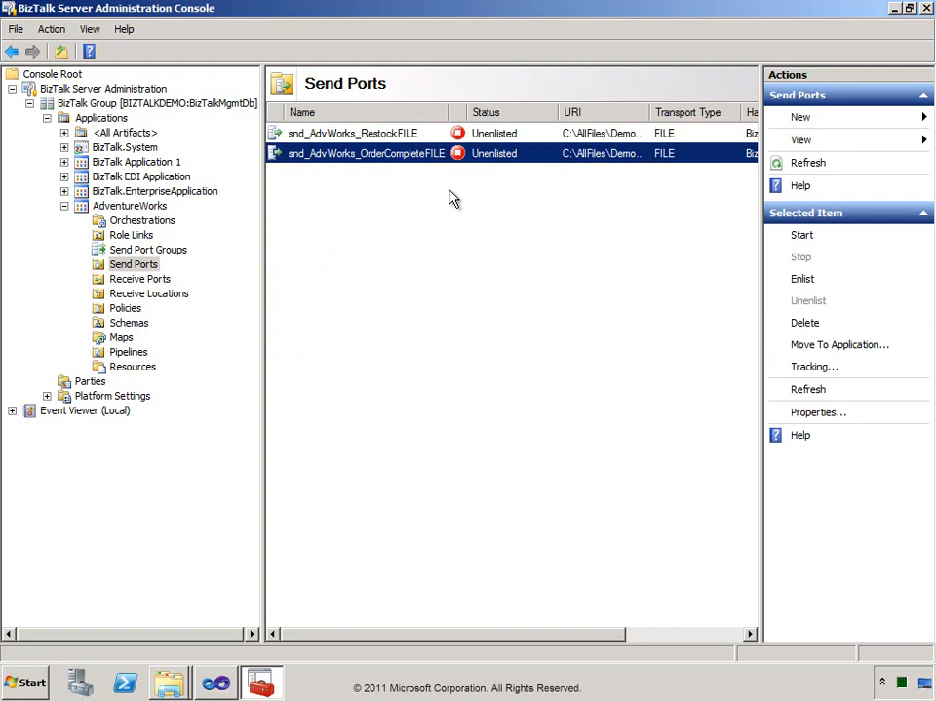
Step: Start the AdventureWorks application with all orchestrations, send ports, receive locations and host instances enabled, and suspended instances resumed
right_click(86, 209)
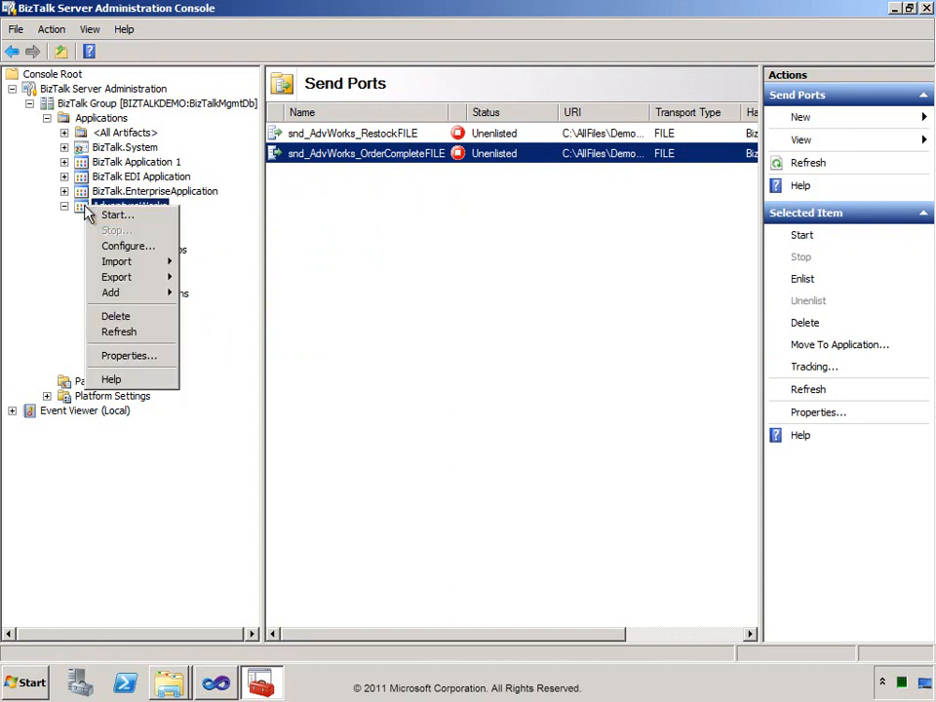
click(121, 216)
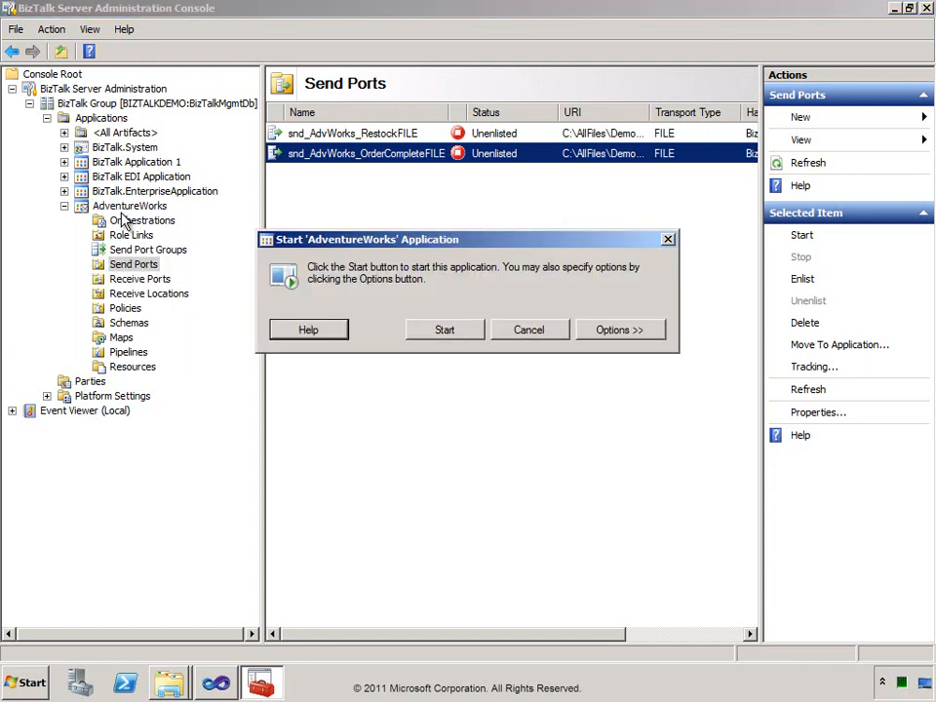
click(607, 331)
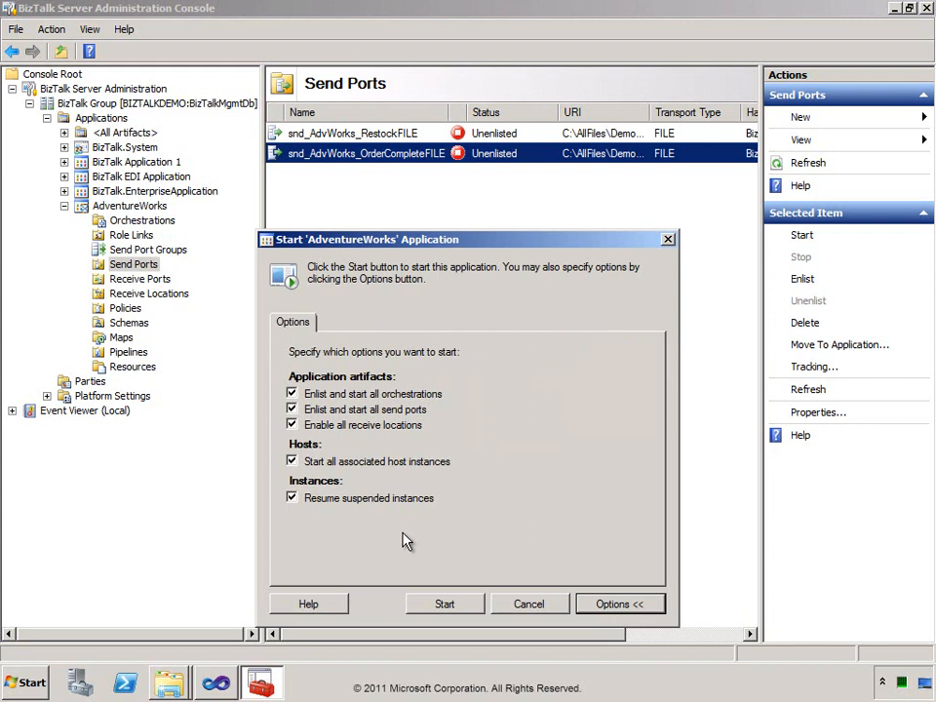
click(451, 610)
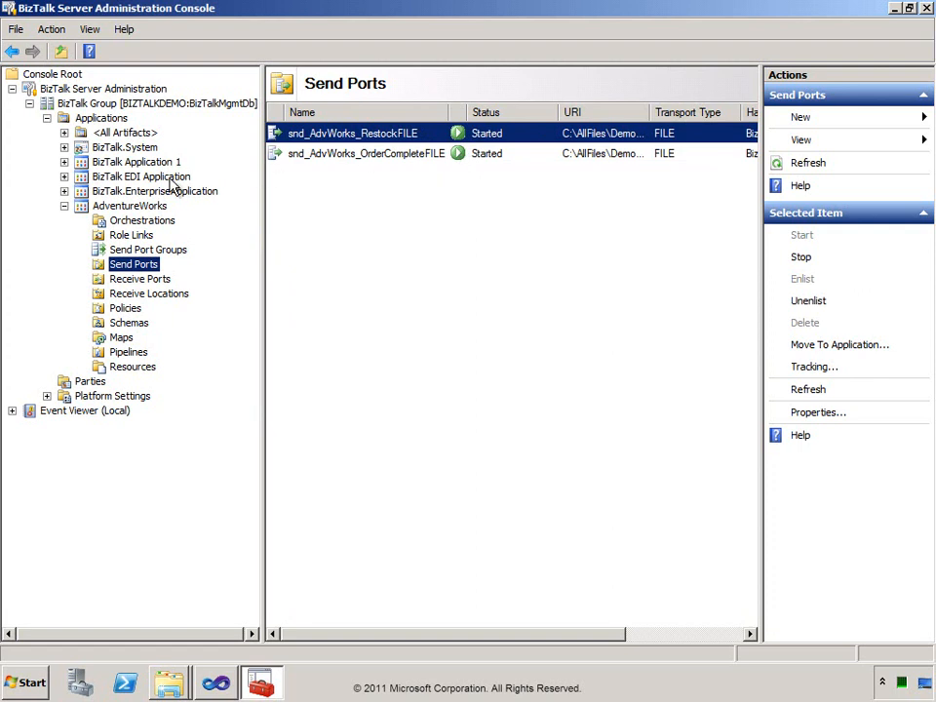
Step: Check the status and full names of the AdventureWorks application's orchestrations and receive locations
click(101, 224)
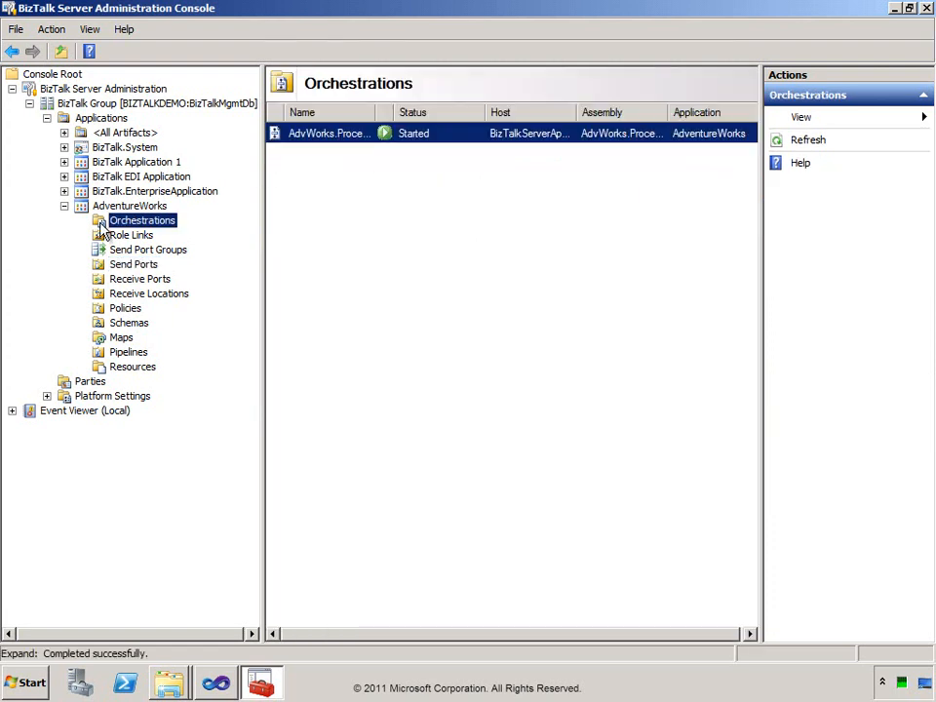
double_click(376, 114)
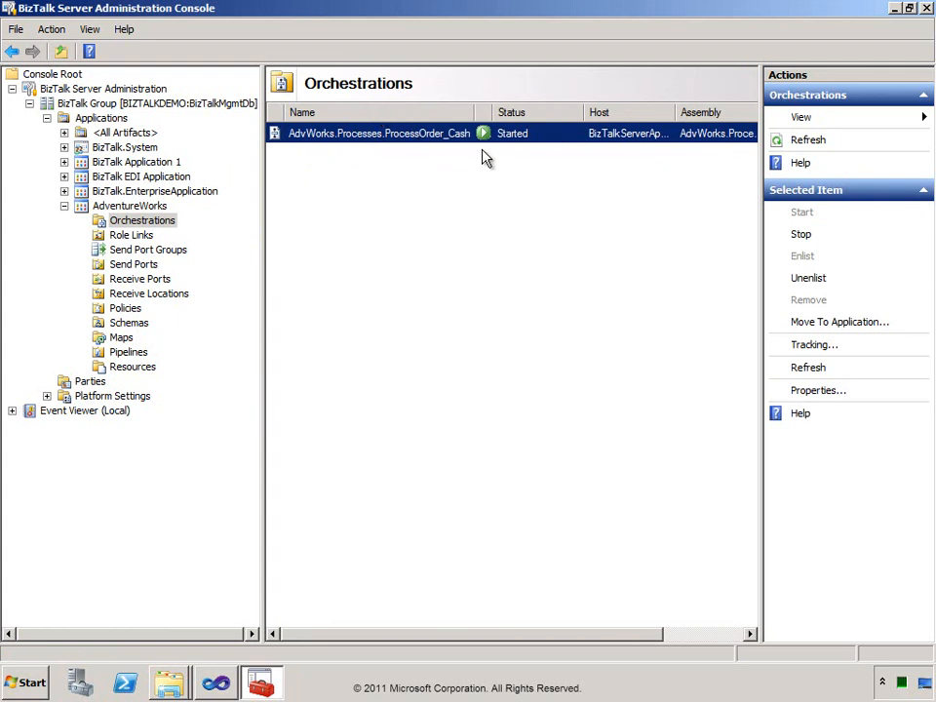
click(105, 296)
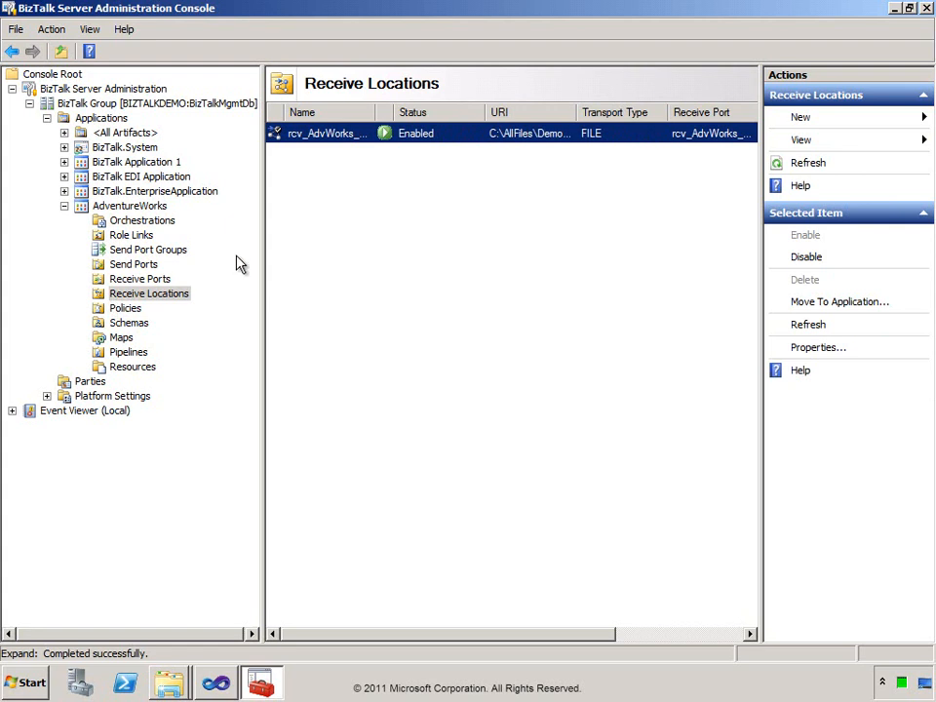
double_click(375, 112)
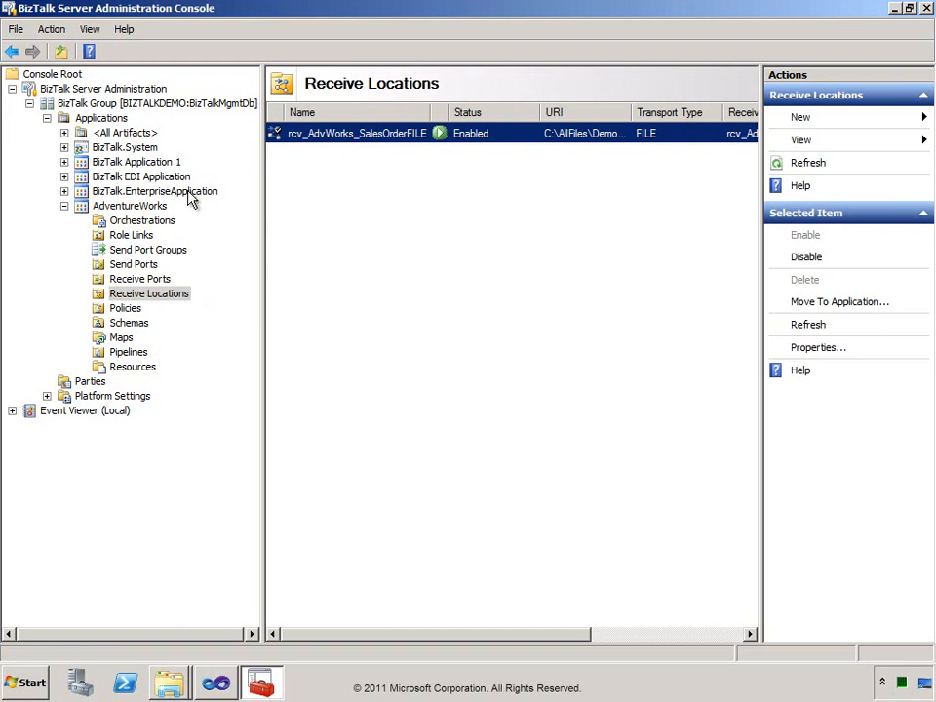
Step: Stop the AdventureWorks application with Full Stop - Terminate instances, and check the status of its orchestrations and send ports
right_click(84, 208)
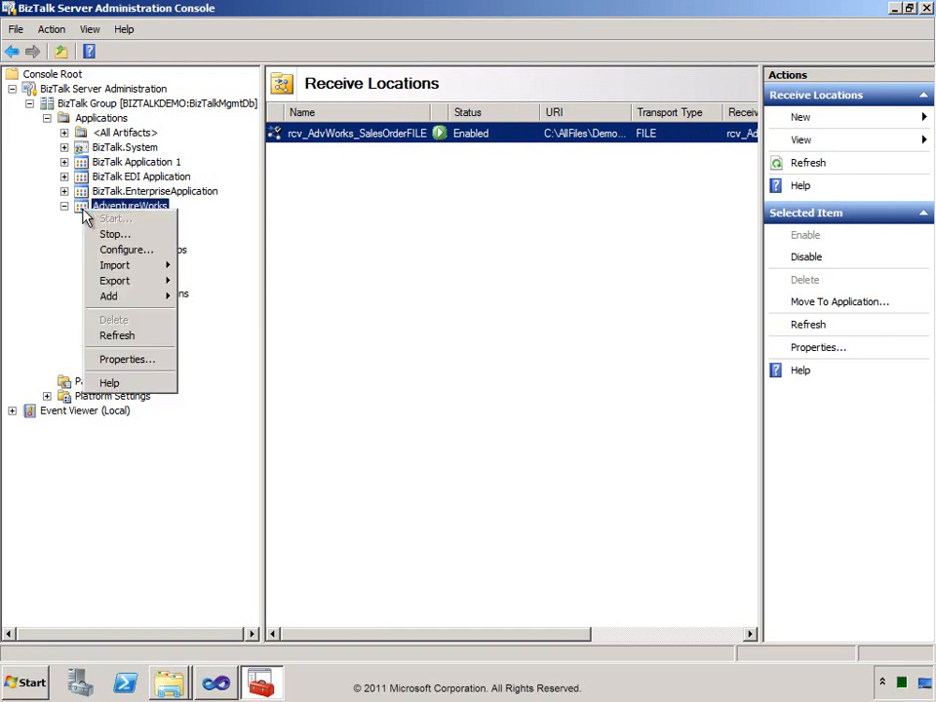
click(114, 236)
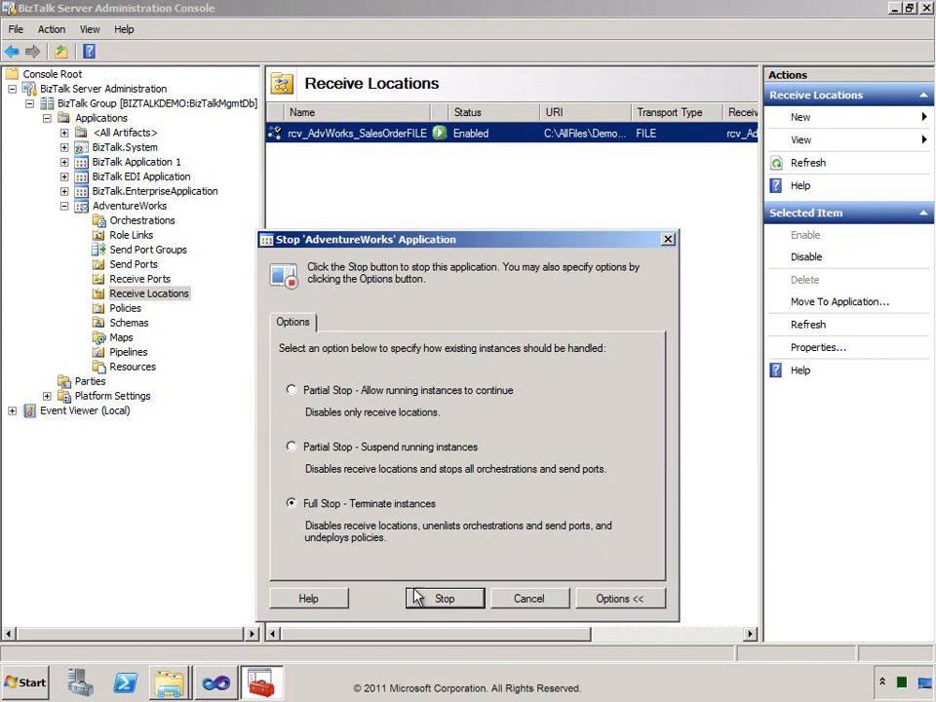
click(446, 601)
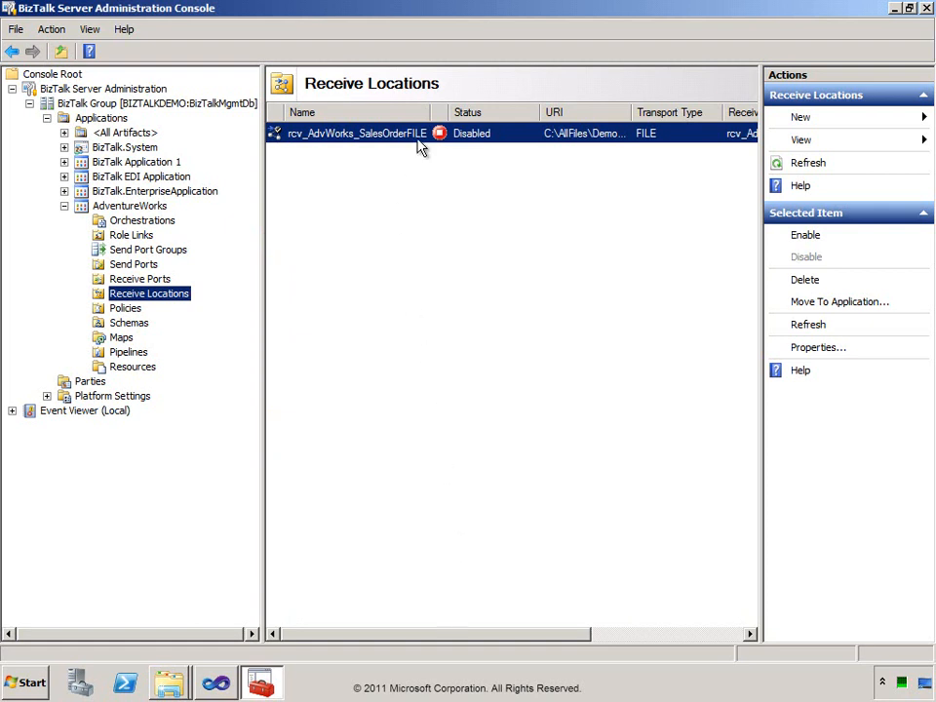
click(102, 223)
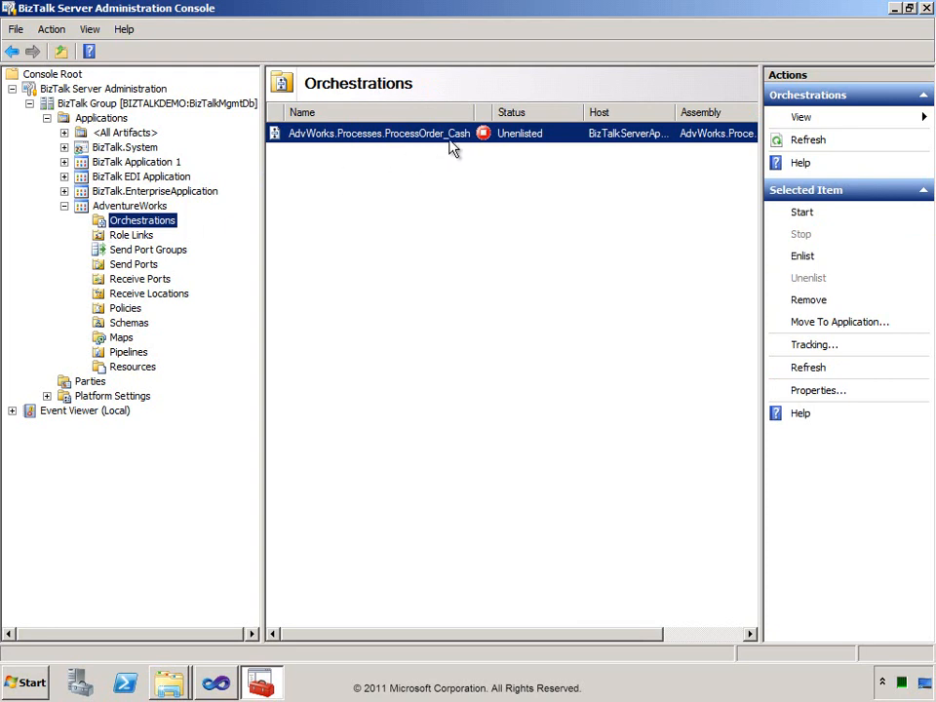
click(129, 265)
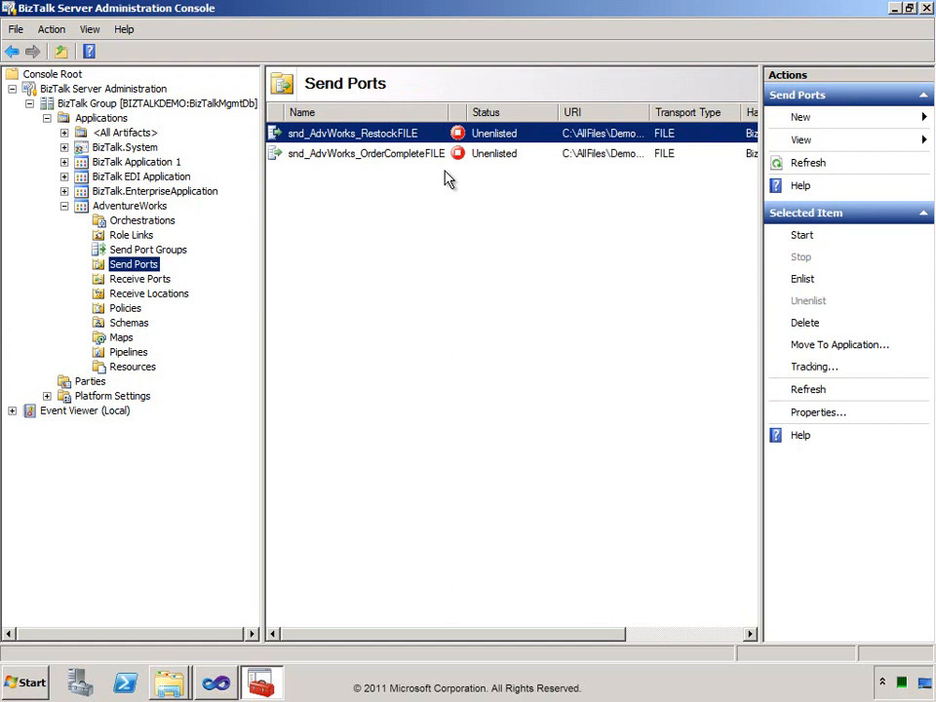
Step: Begin an MSI export of the AdventureWorks application with all assemblies and bindings included, and review its dependencies
right_click(80, 213)
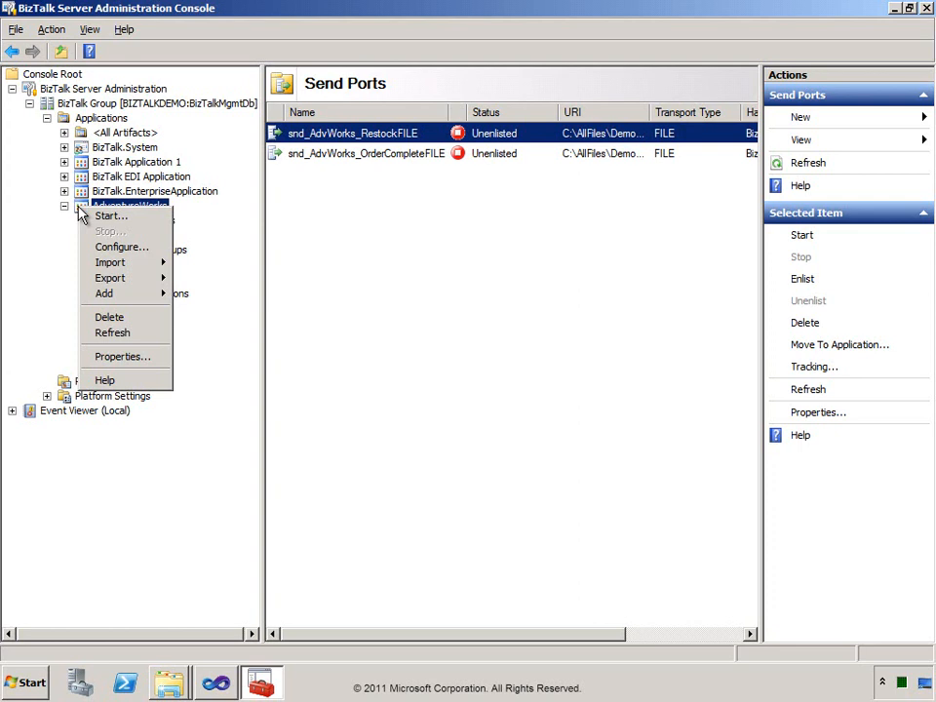
mouse_move(112, 280)
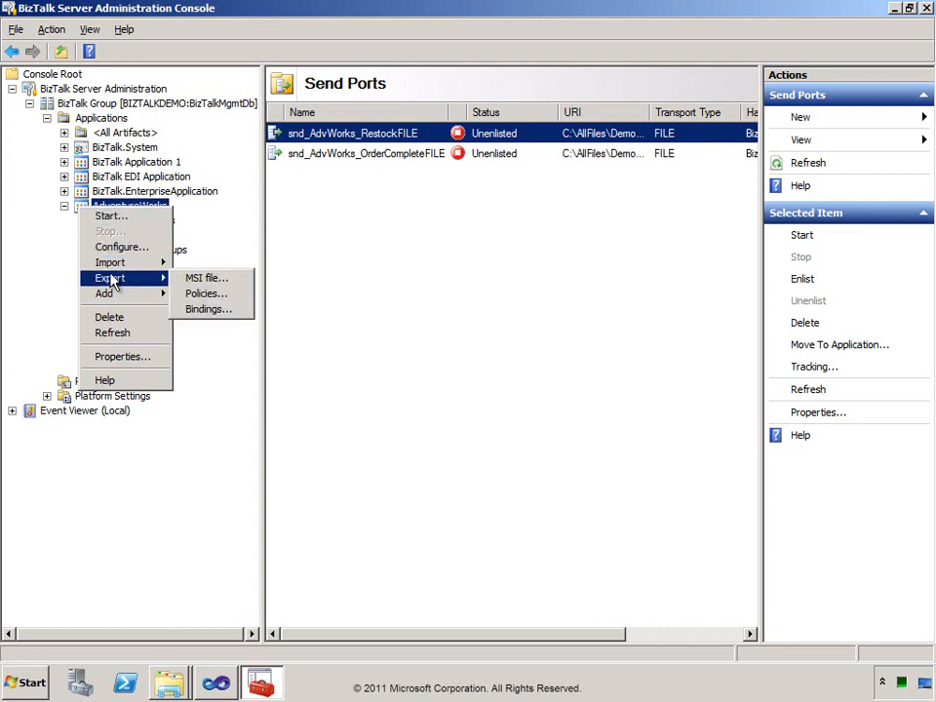
click(195, 279)
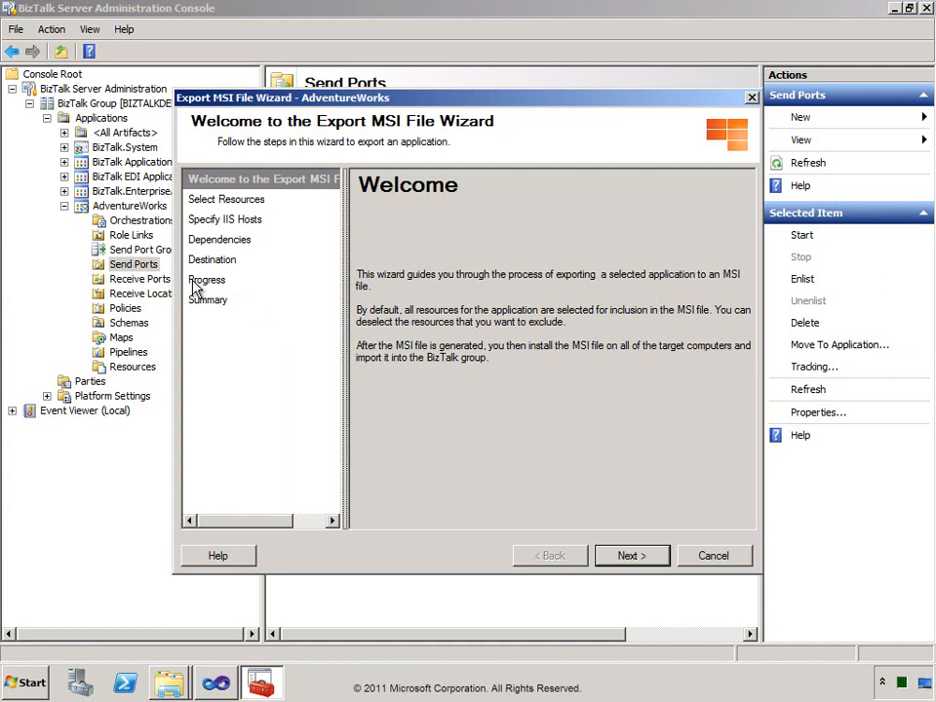
click(631, 558)
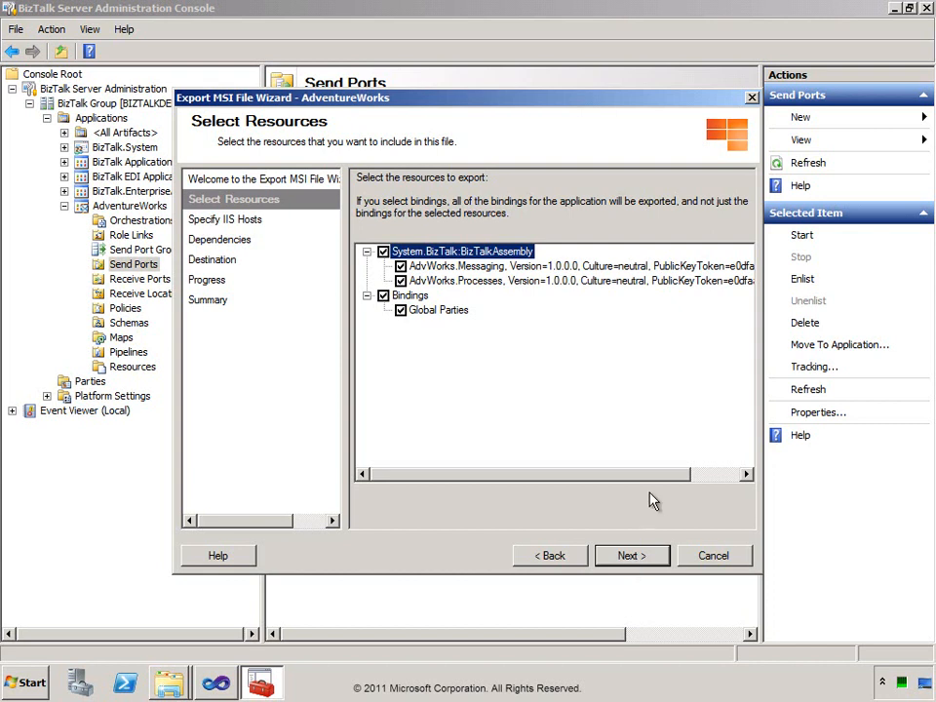
mouse_move(678, 479)
mouse_down()
mouse_move(737, 478)
mouse_move(673, 487)
mouse_up()
click(634, 559)
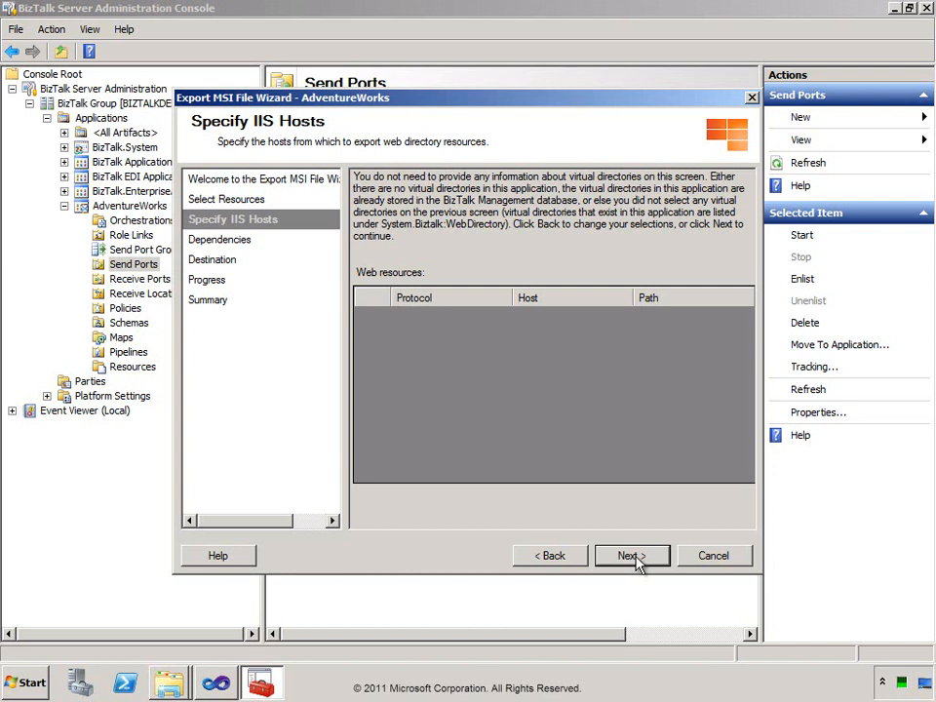
click(633, 557)
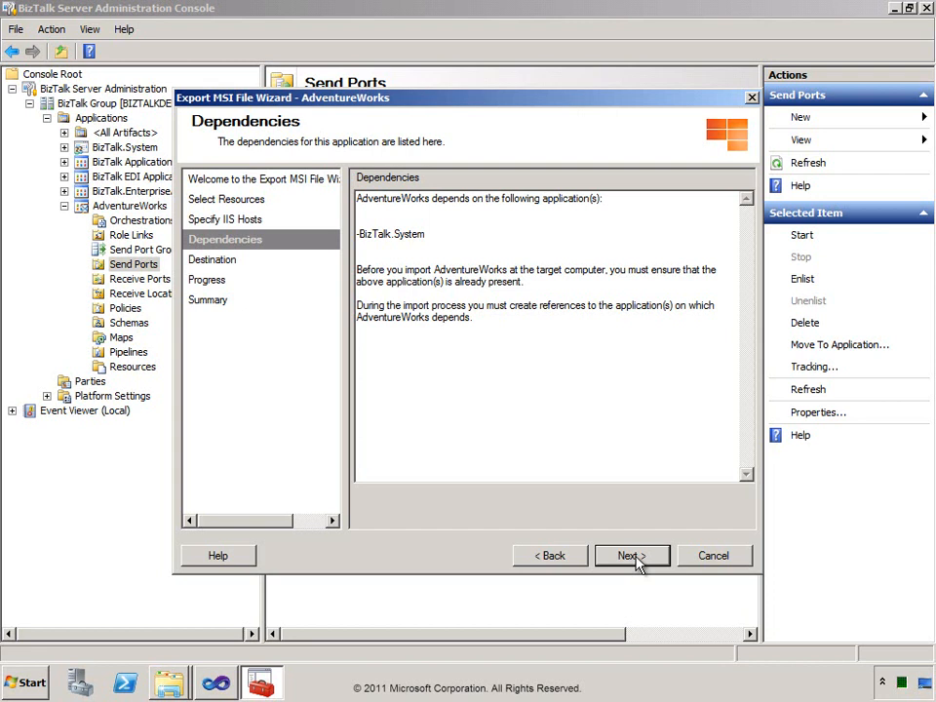
triple_click(411, 235)
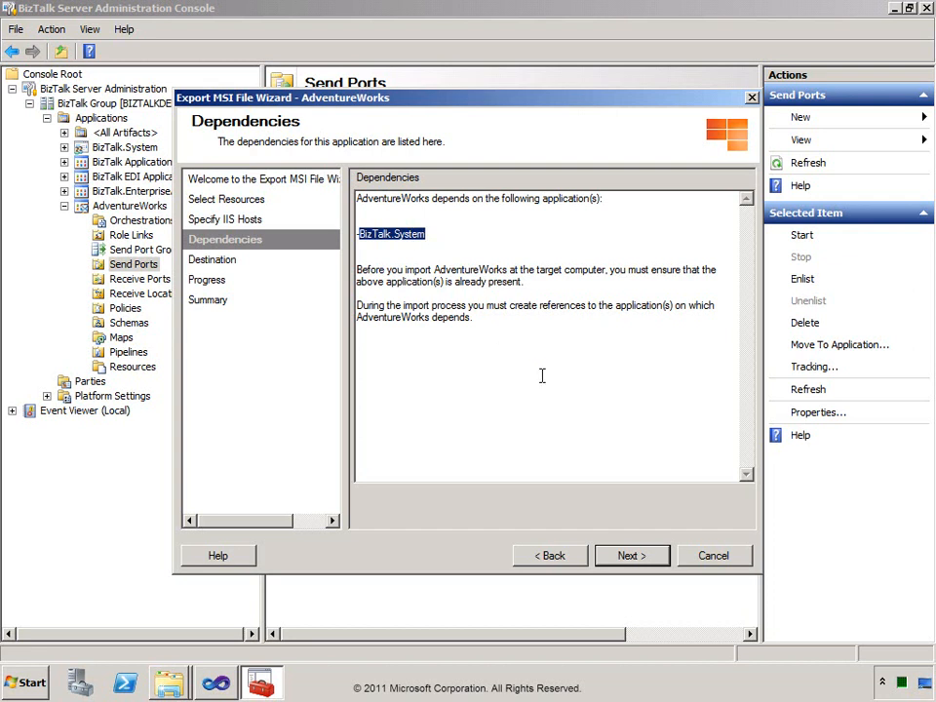
Step: Set the MSI file to generate as AdventureWorks.msi in C:\AllFiles\DemoCode\Module4, keeping the destination application name AdventureWorks
click(631, 557)
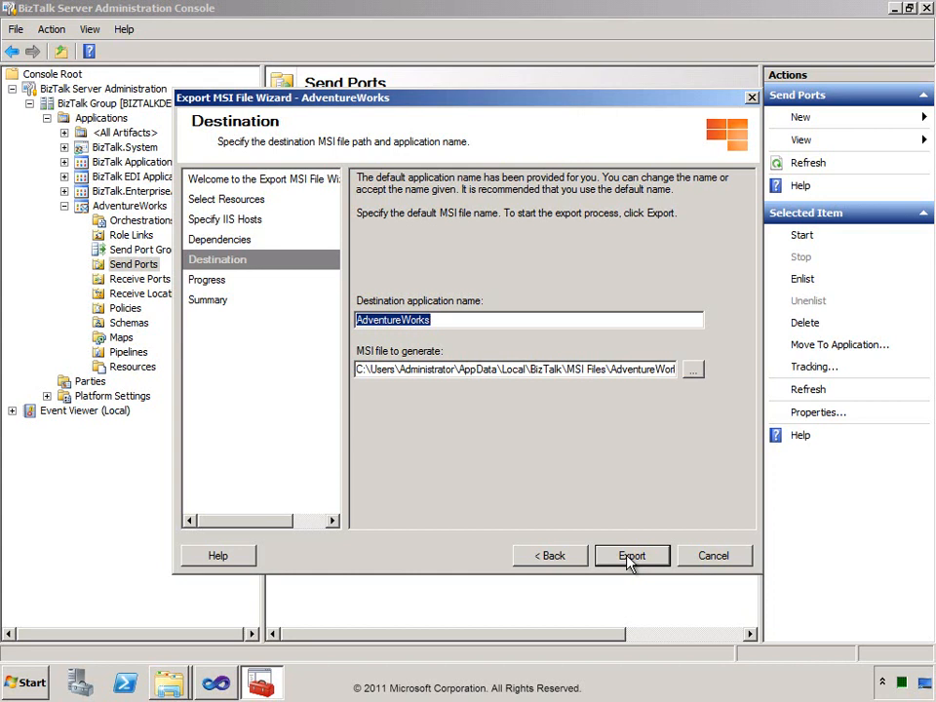
click(694, 373)
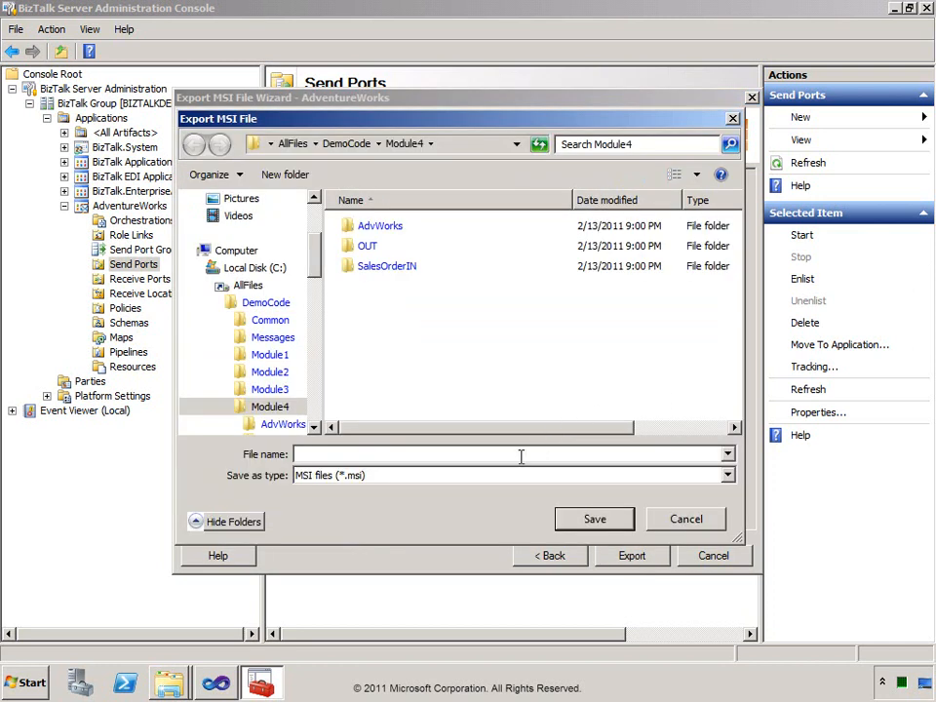
text(AdventureWorks)
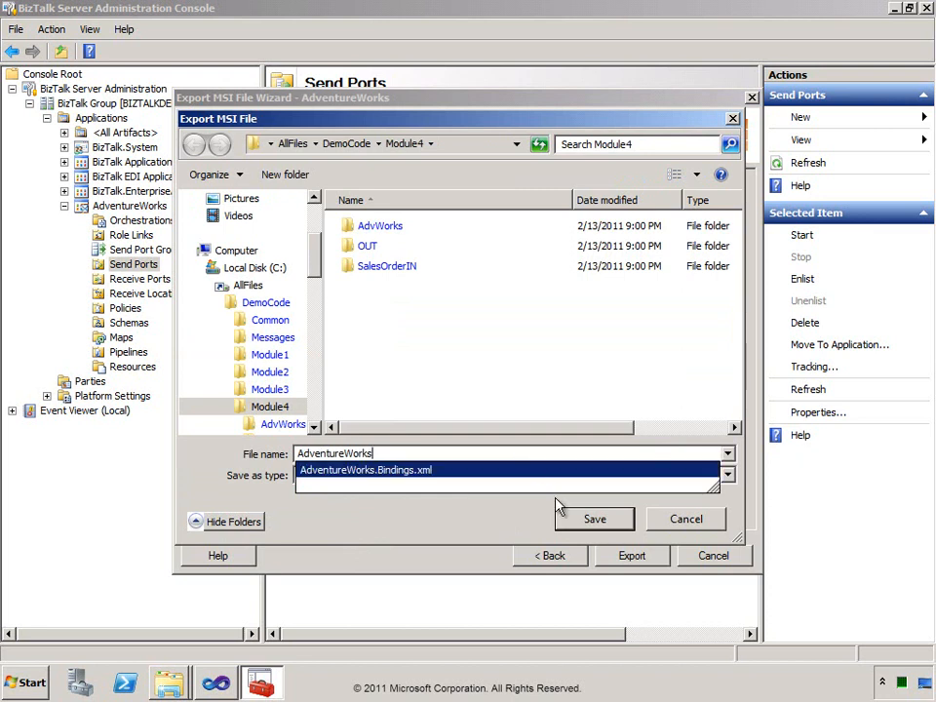
click(591, 525)
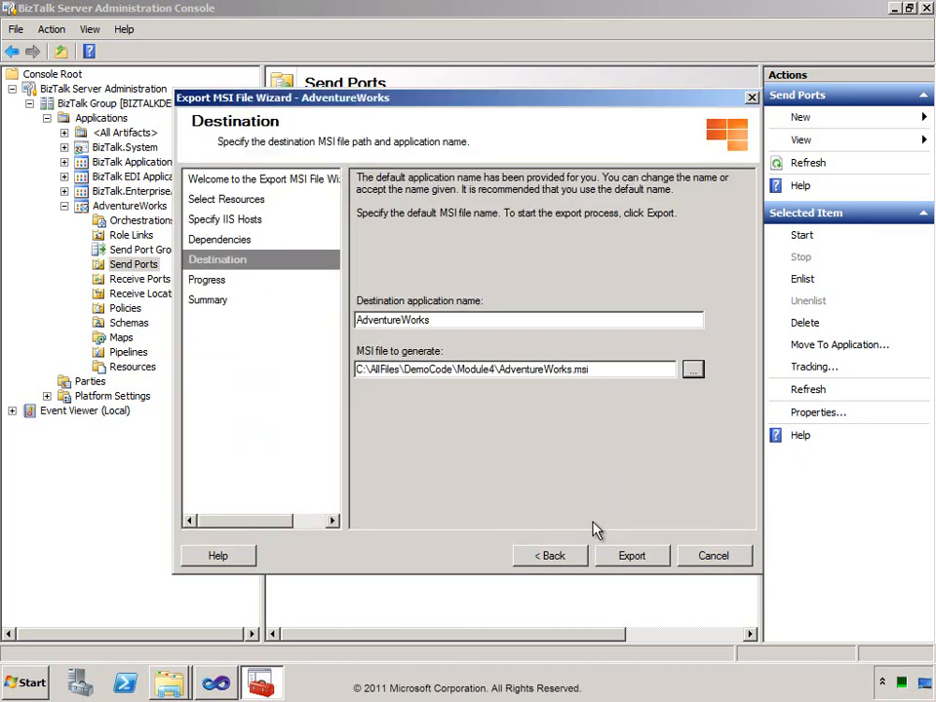
Step: Run the MSI export of the AdventureWorks application and finish the export wizard
click(632, 564)
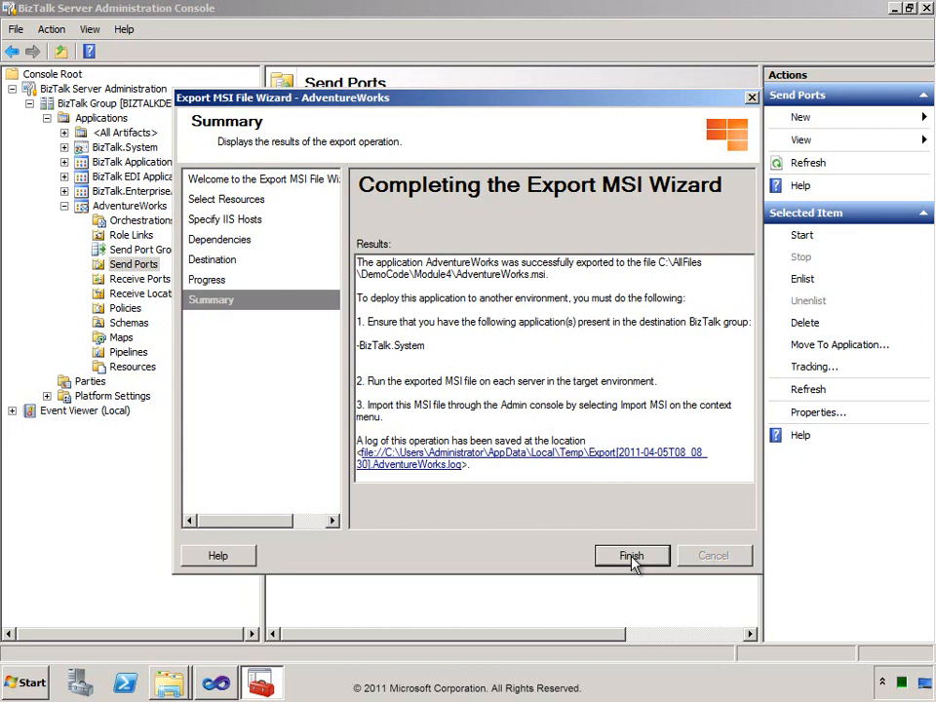
click(631, 556)
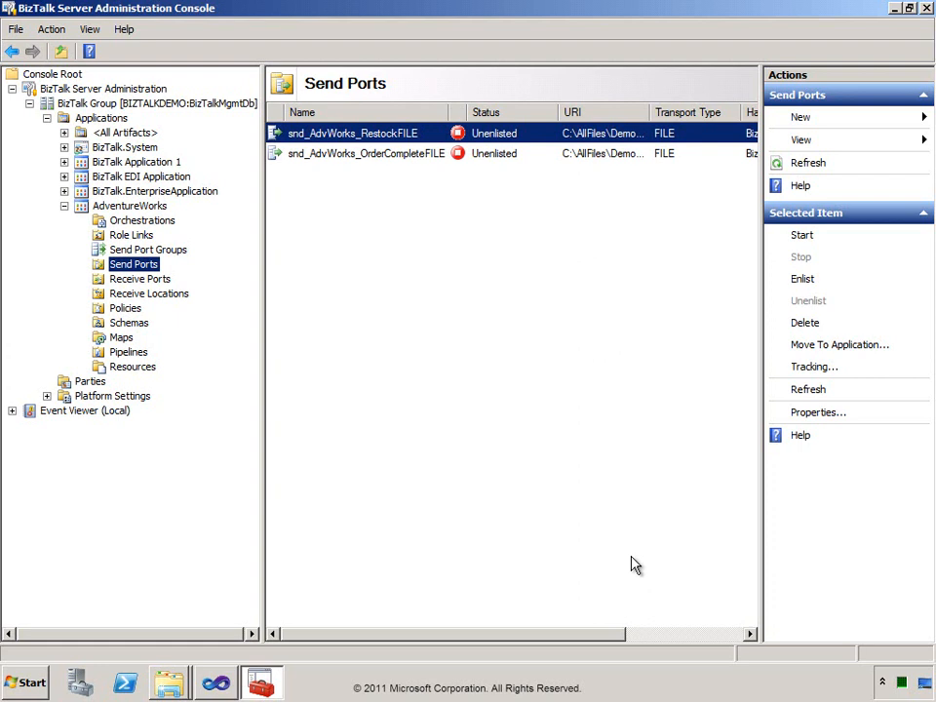
Step: Open a command prompt by running cmd
click(33, 685)
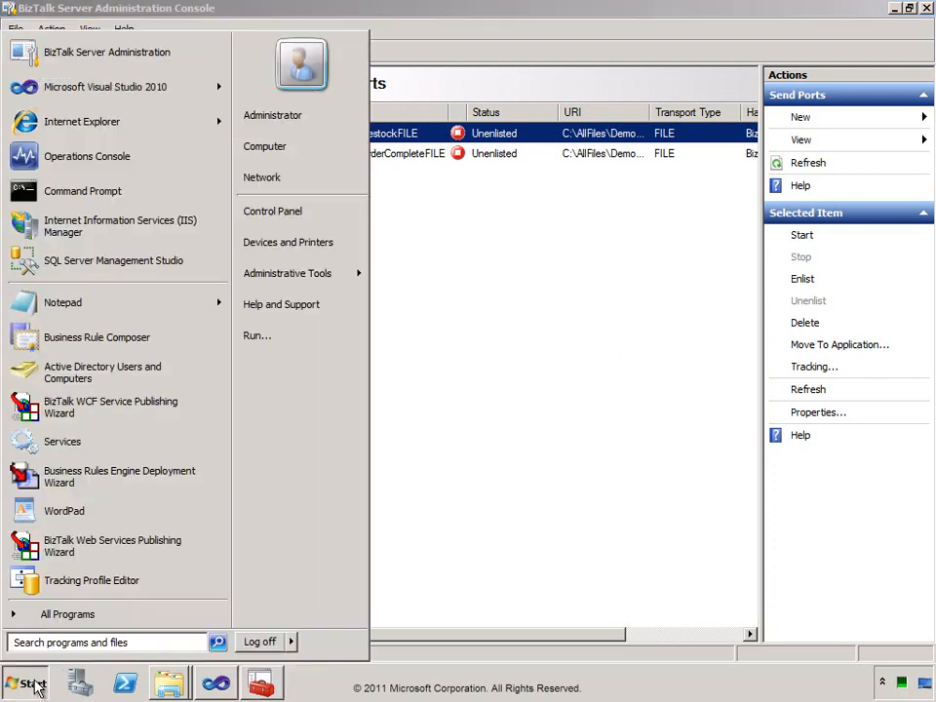
click(262, 343)
text(cmd)
key(Return)
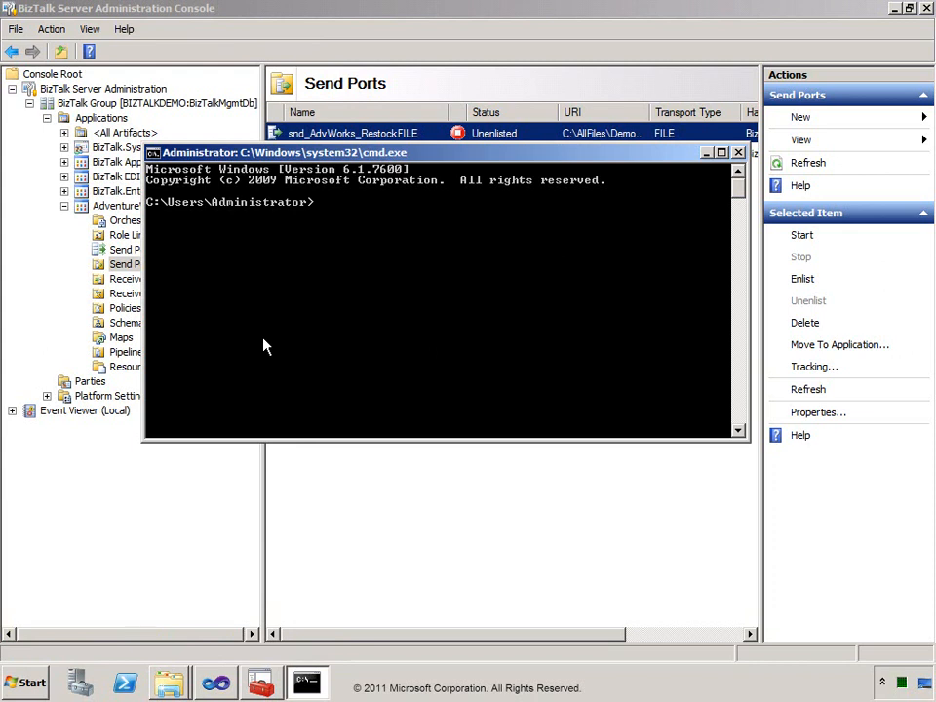
Step: Display the BTSTask help with btstask /? and read through its available commands, example and notes
text(btstask /?)
key(Return)
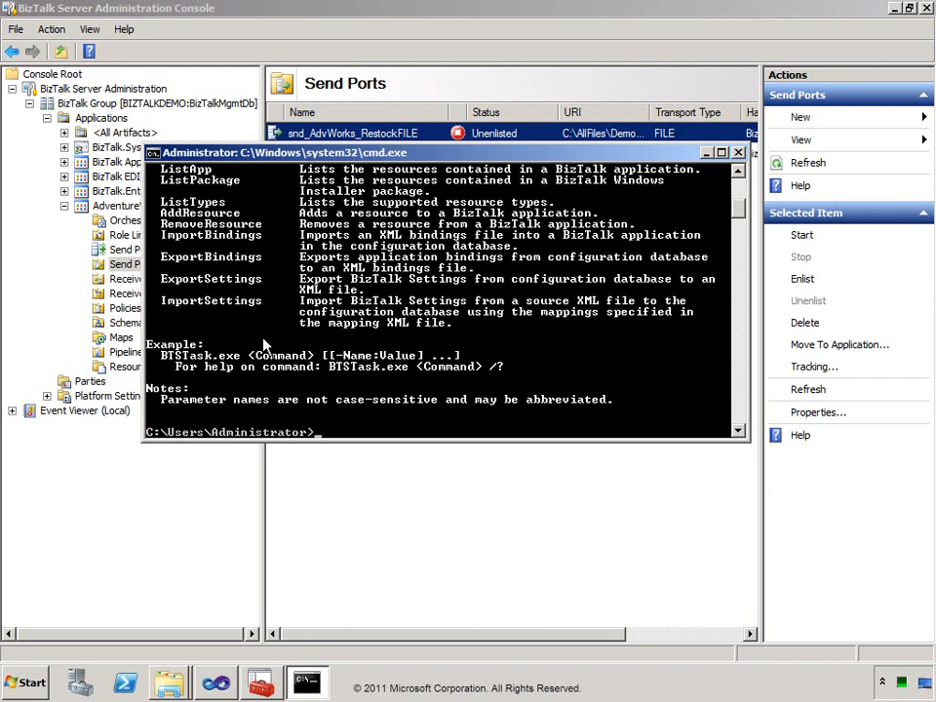
scroll(263, 343, up, 6)
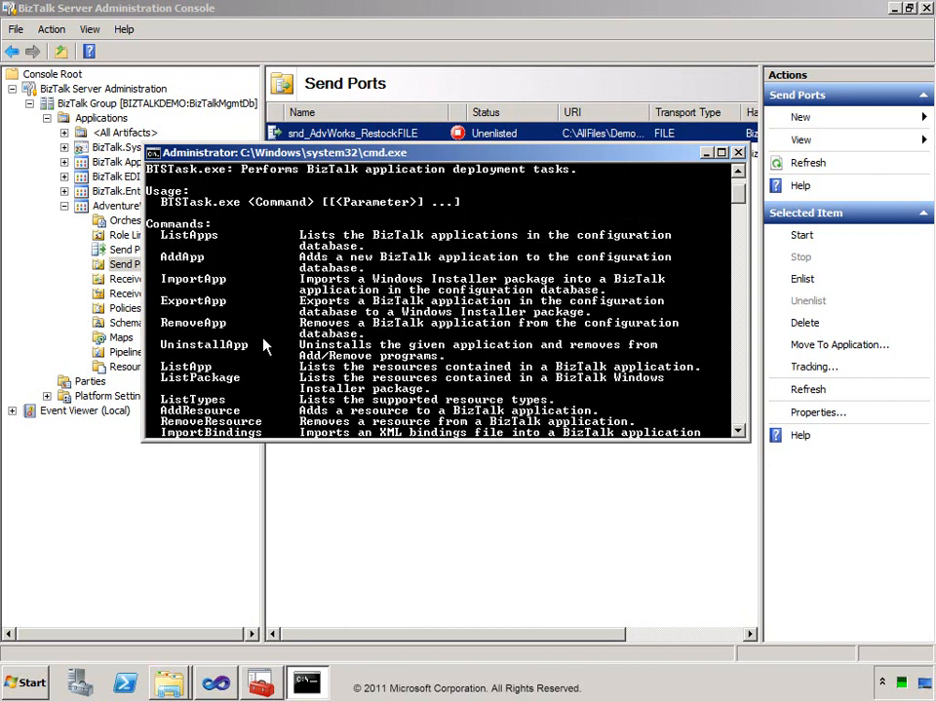
scroll(263, 343, up, 2)
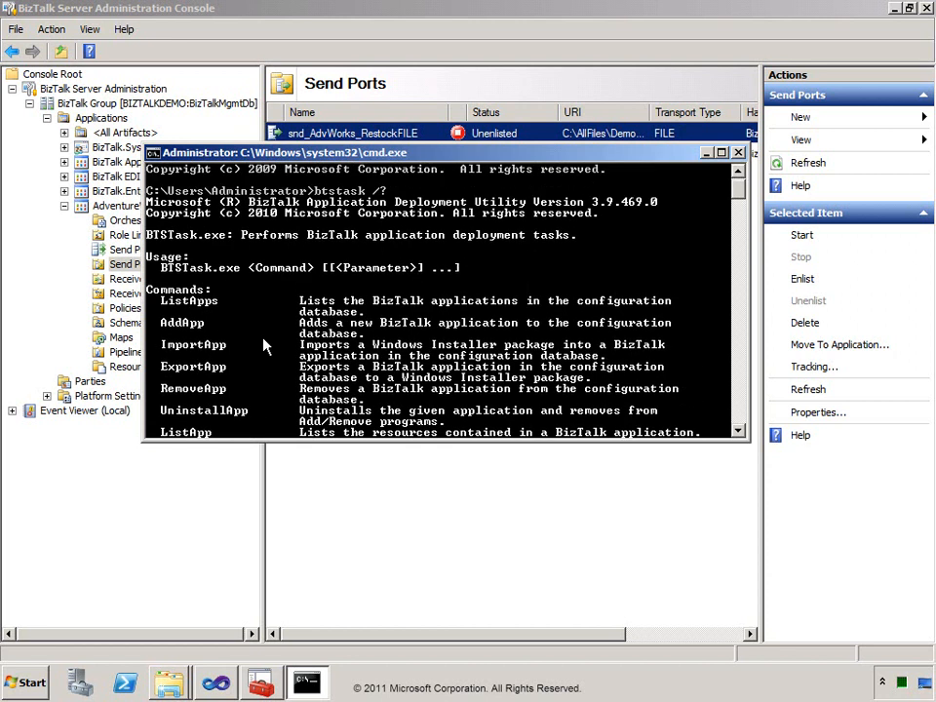
scroll(263, 343, down, 2)
scroll(263, 343, down, 5)
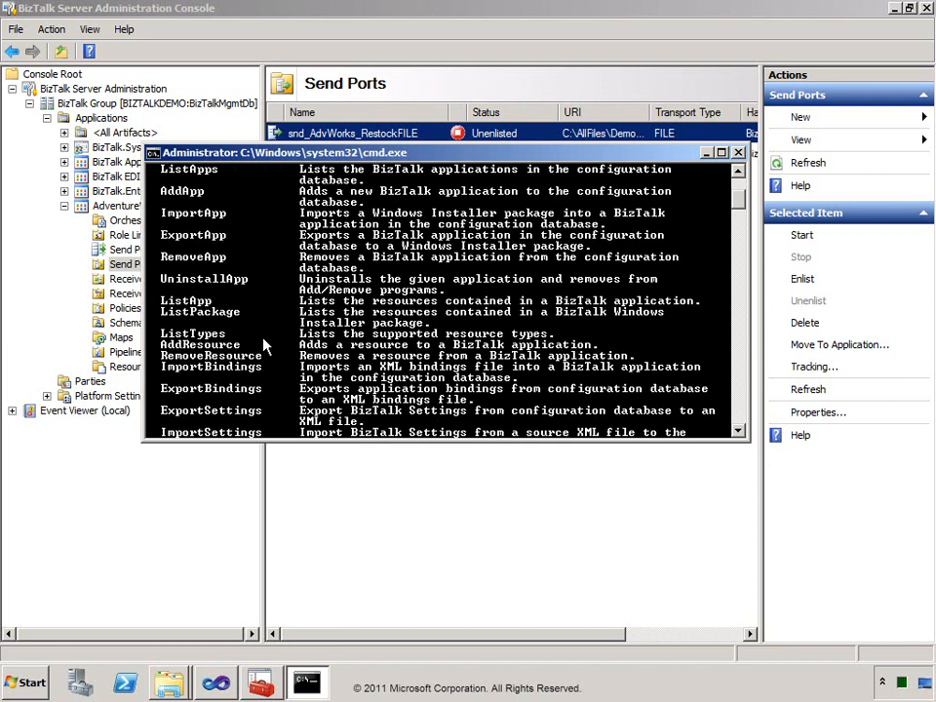
scroll(263, 343, down, 3)
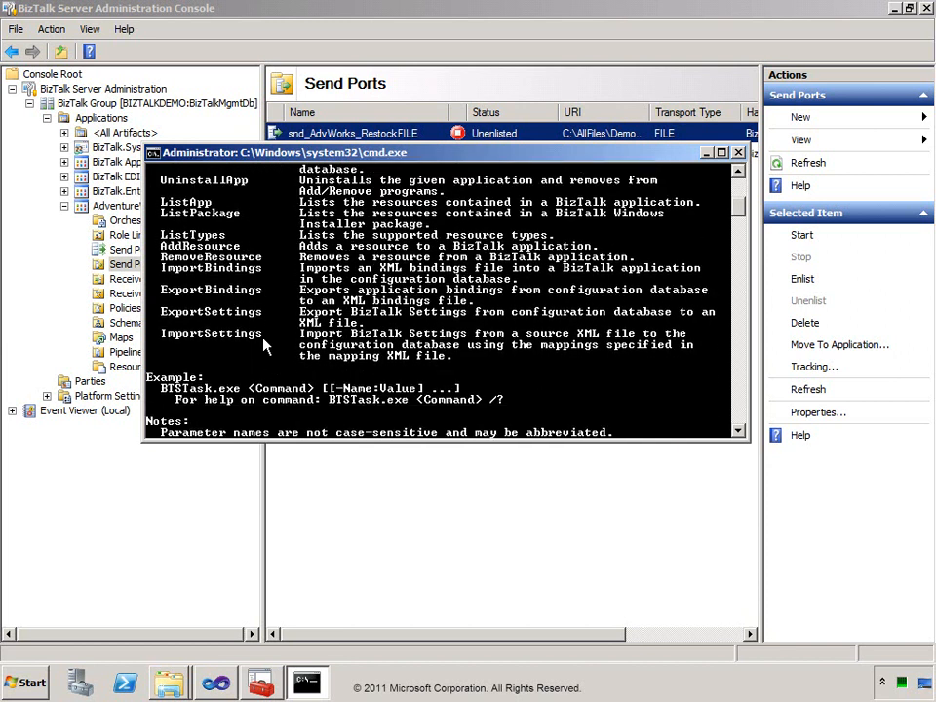
scroll(263, 343, down, 1)
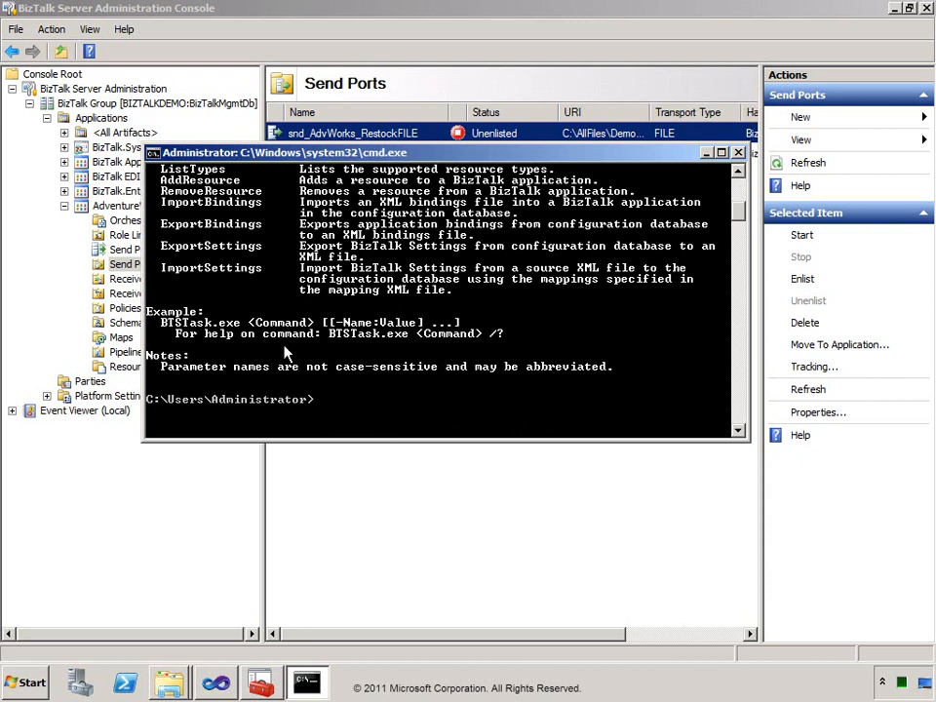
Step: List the BizTalk applications with btstask ListApps and remove AdventureWorks with btstask RemoveApp -ApplicationName:"AdventureWorks"
text(btstask ListApps)
key(Return)
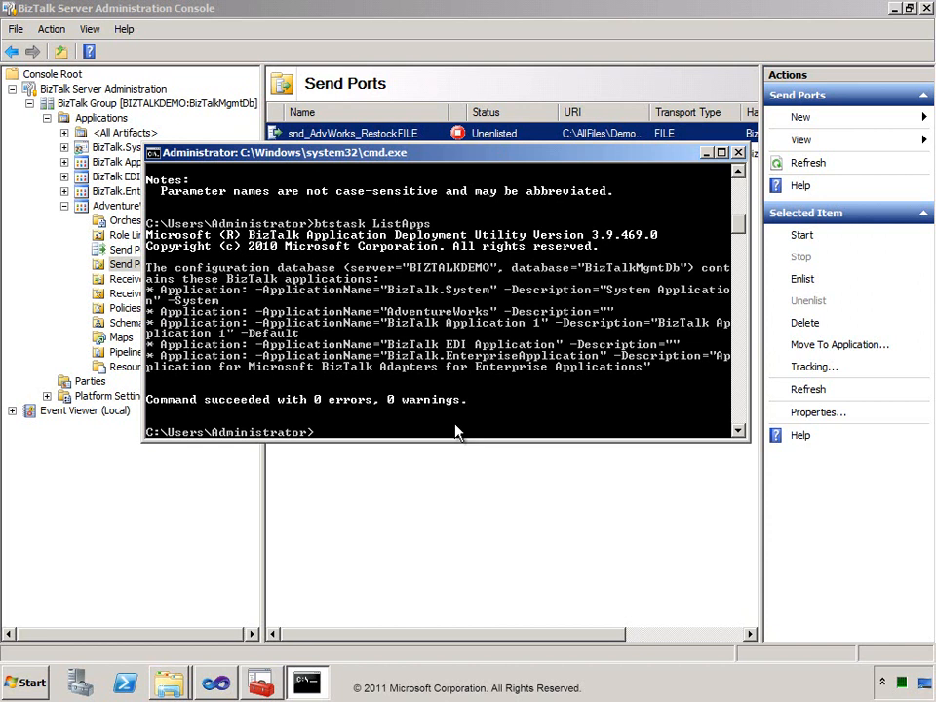
text(btstask RemoveApp -Appliation)
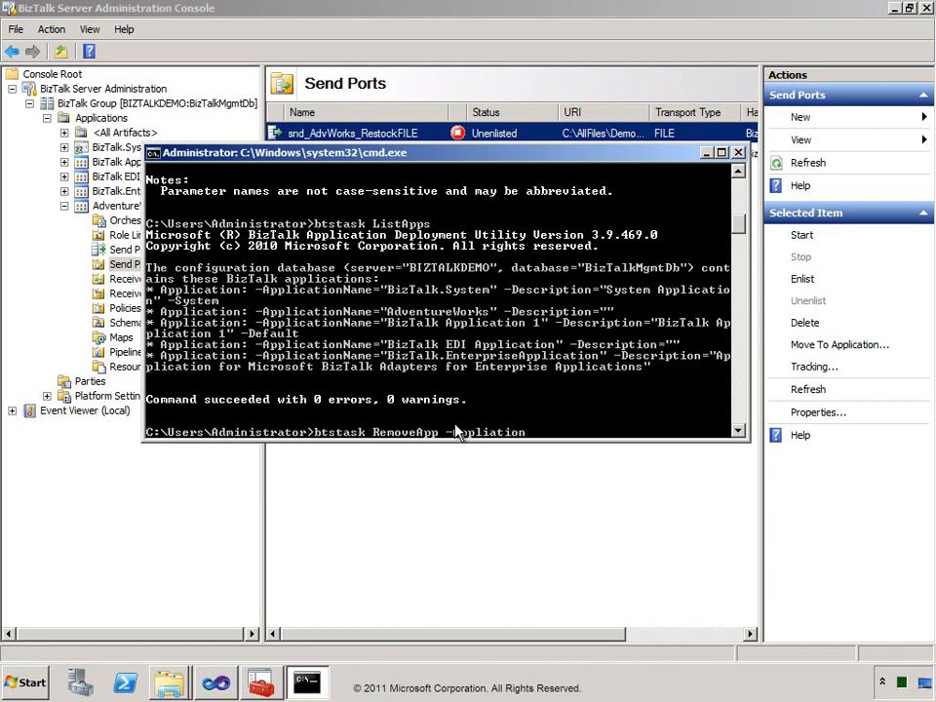
key(BackSpace)
key(BackSpace)
key(BackSpace)
key(BackSpace)
key(BackSpace)
text(cationName:"AdventureWorks)
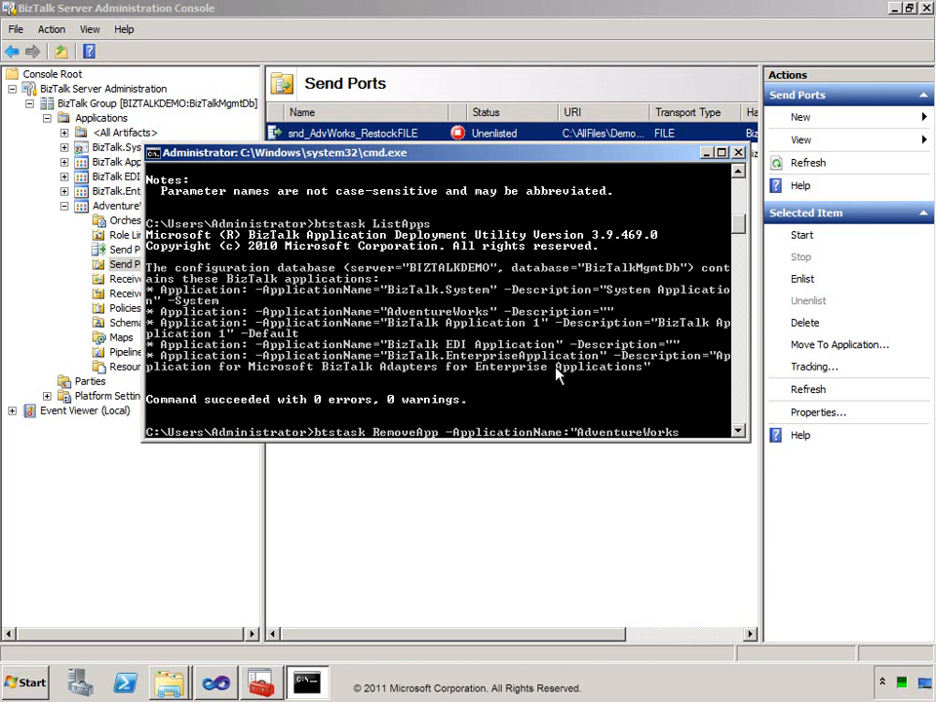
text(")
key(Return)
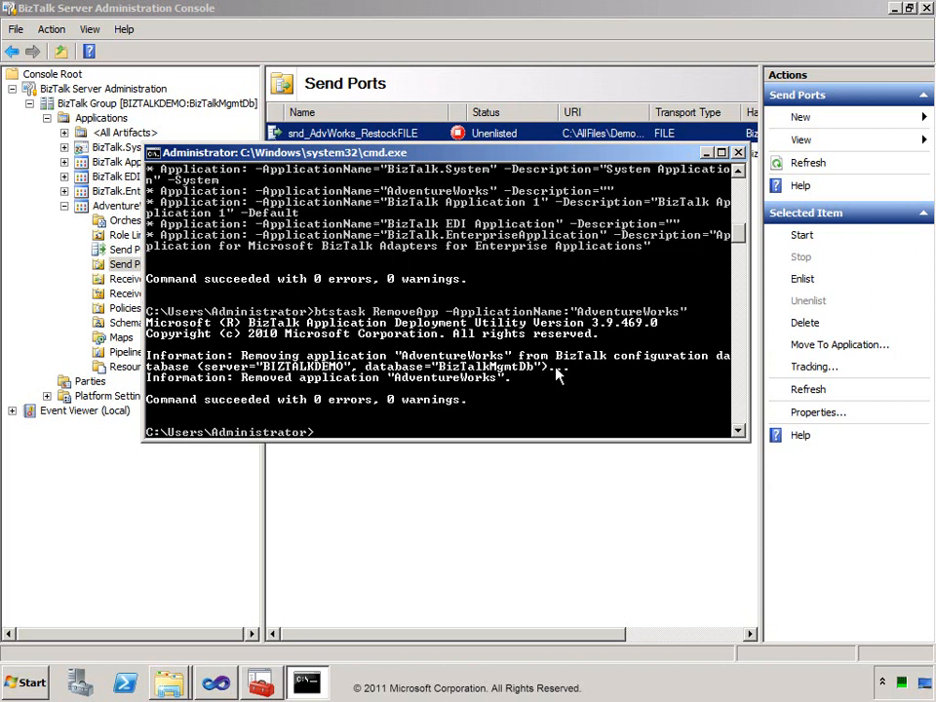
Step: Check the remaining BizTalk applications by running btstask ListApps again, and close the command prompt
text(btstask ListApps)
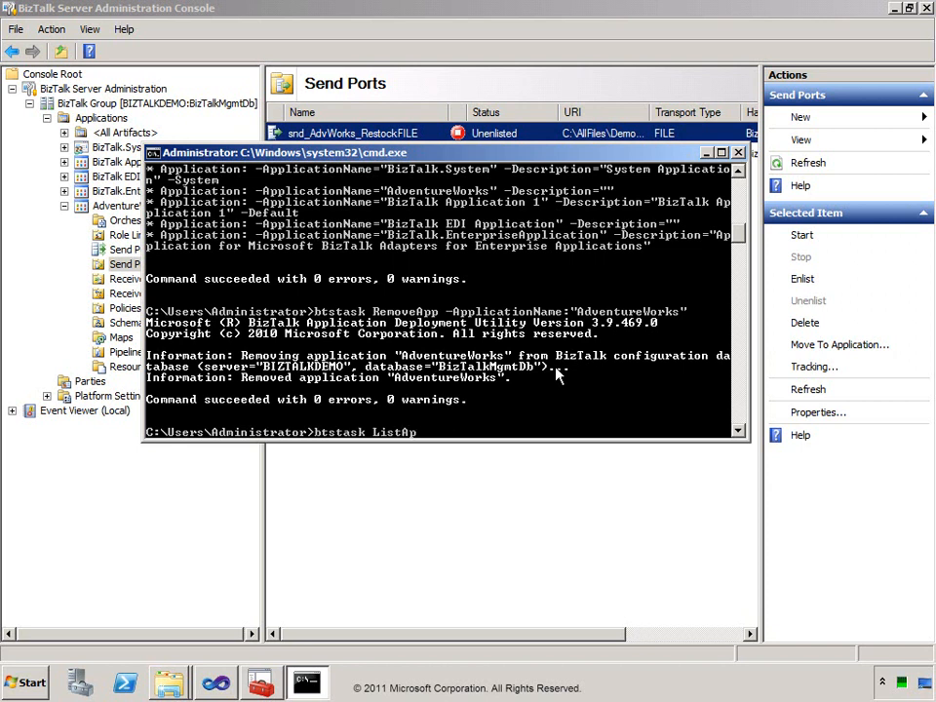
key(Return)
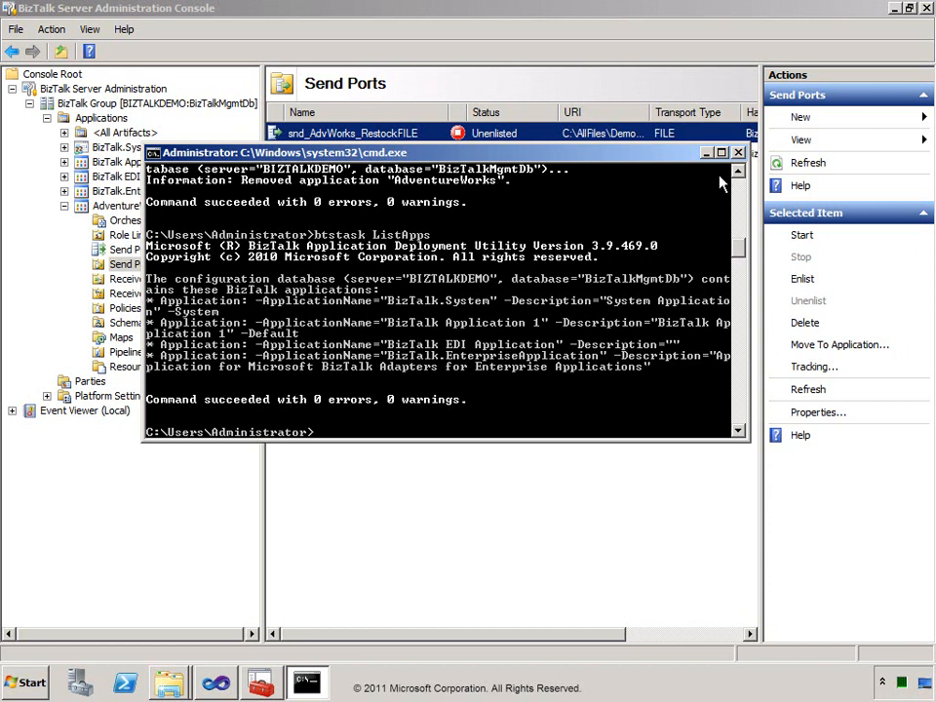
click(739, 153)
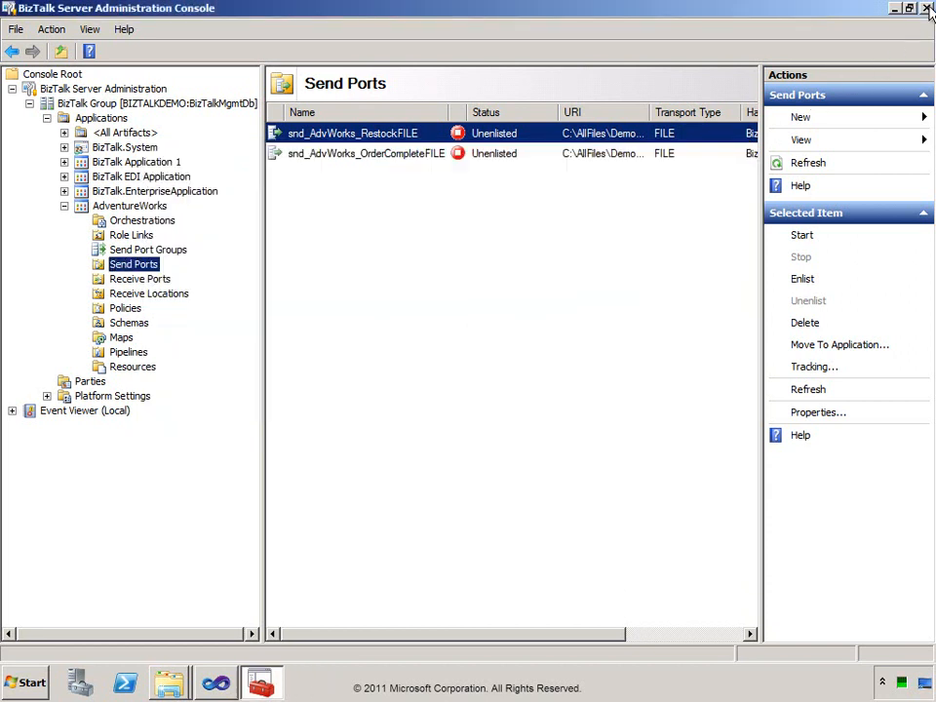